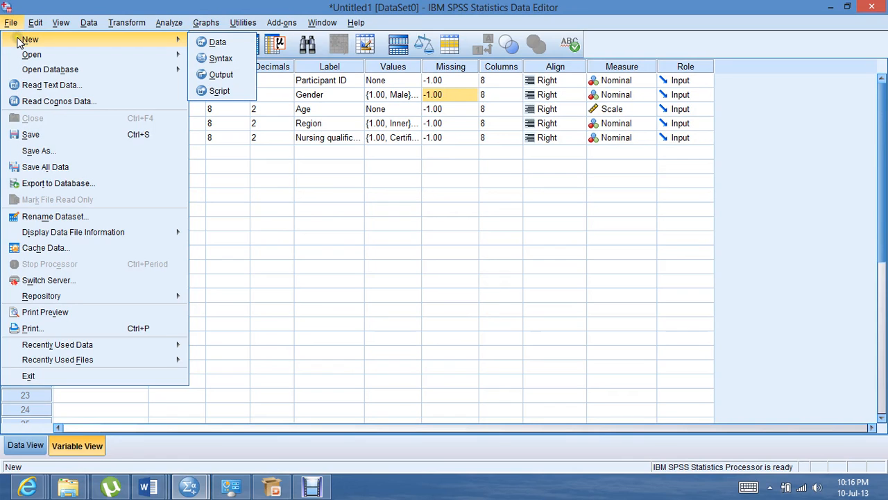
Create a new empty dataset and name its first variable ParticipantID
click(218, 42)
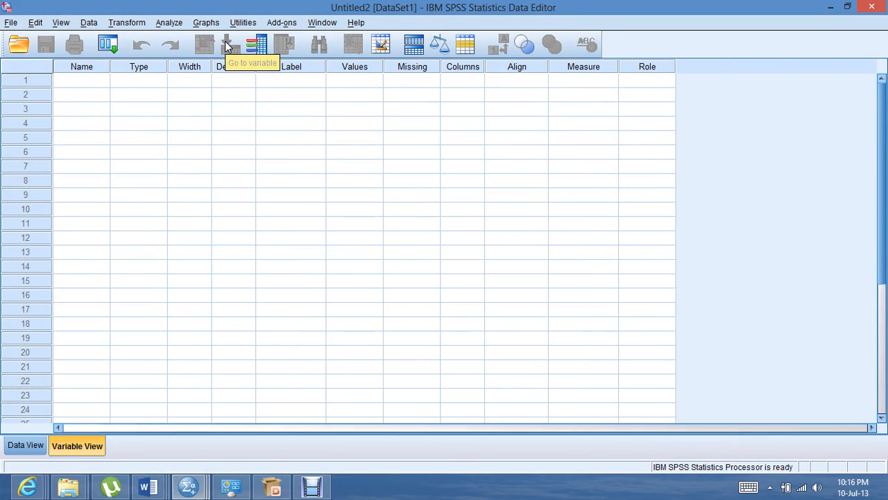
click(152, 83)
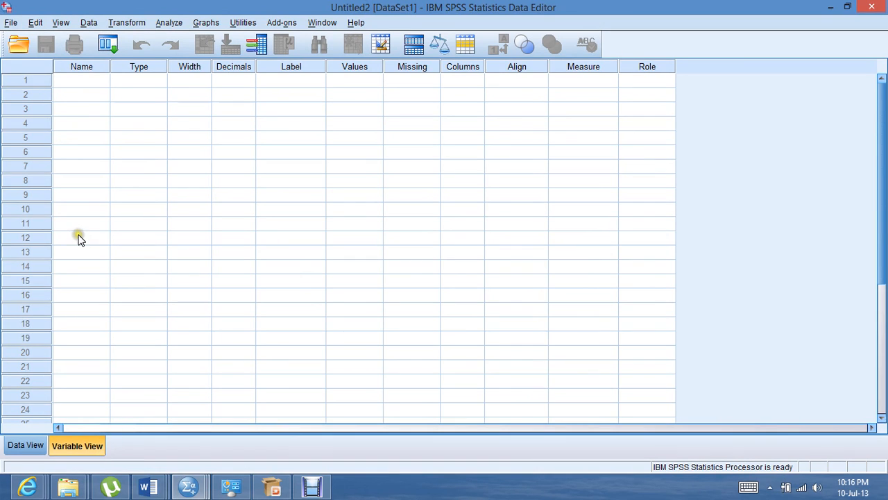
click(81, 80)
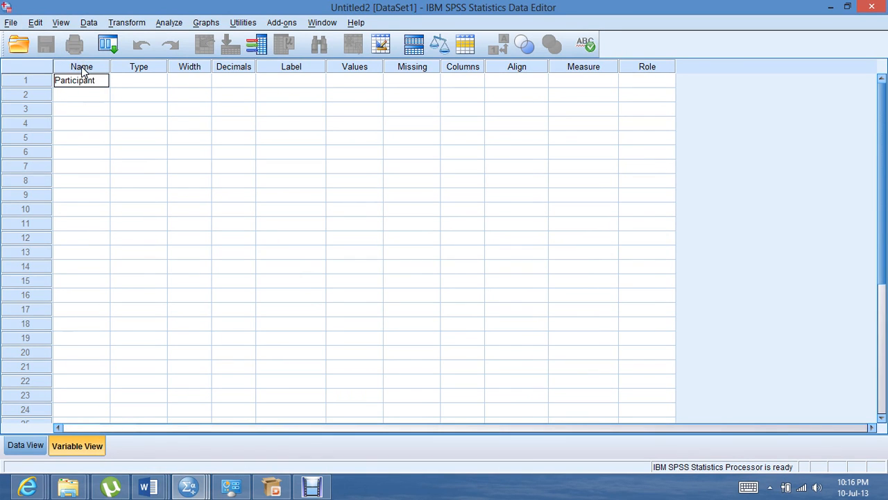
key(Return)
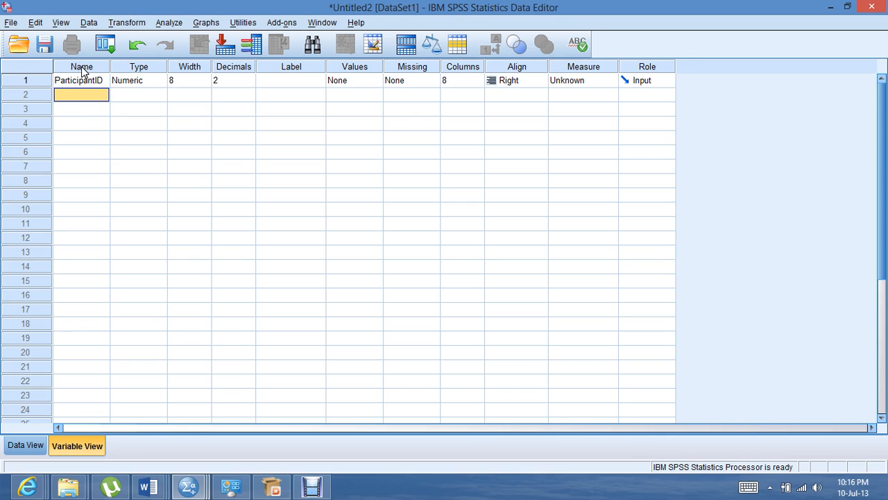
Add four more variables below ParticipantID, named Gender, Age, Region and NursingQual
text(Ga)
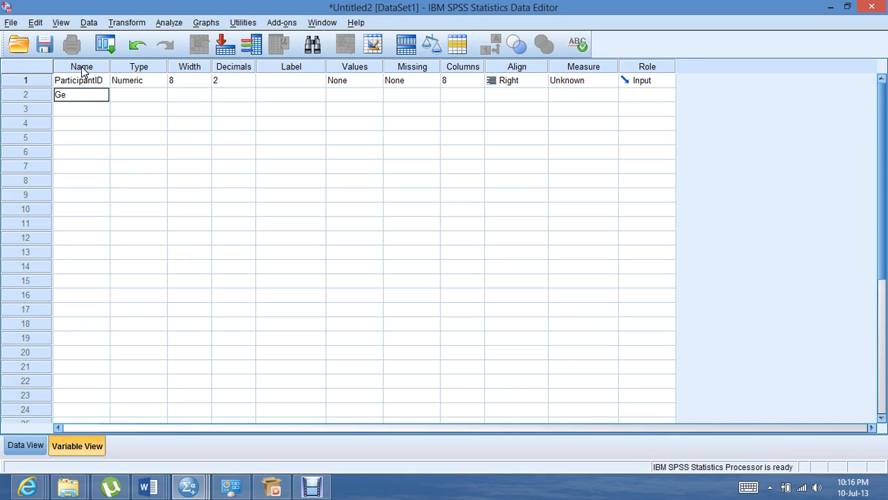
key(Return)
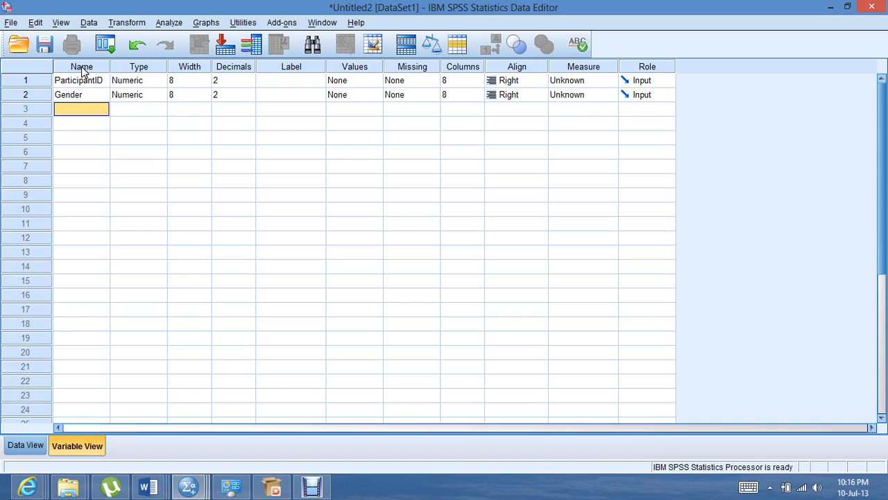
text(Age)
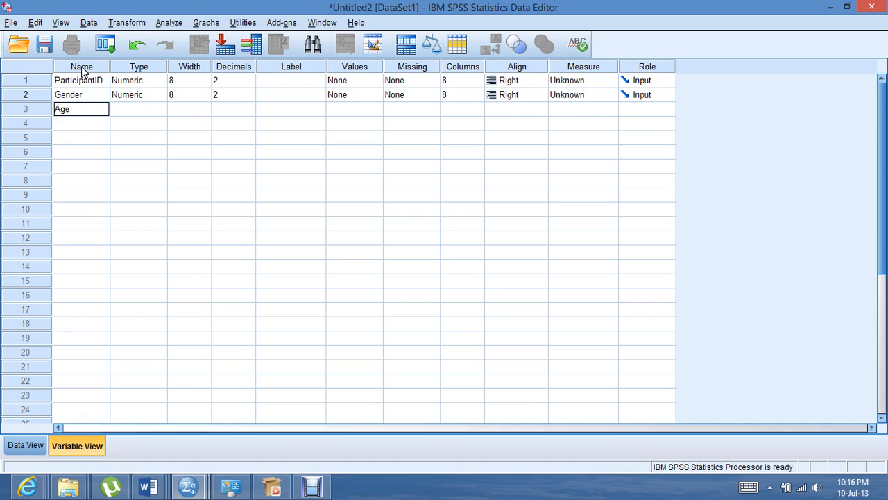
key(Return)
text(Region)
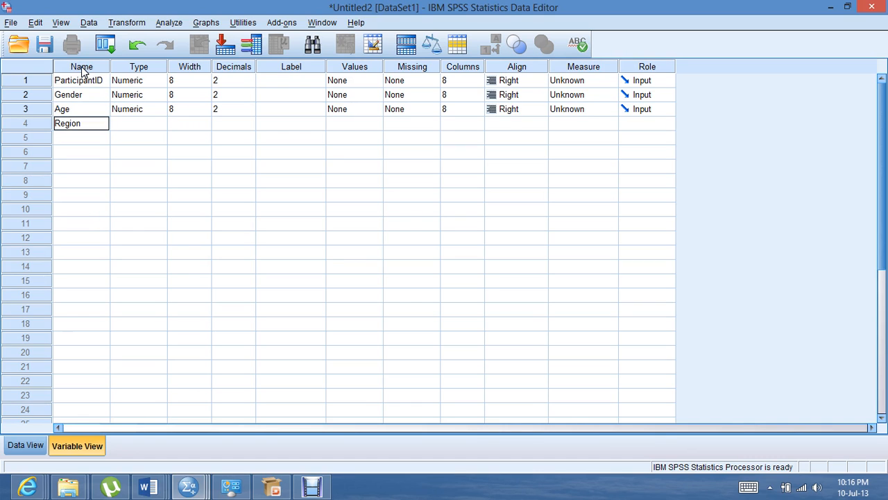
key(Return)
text(NursingQual)
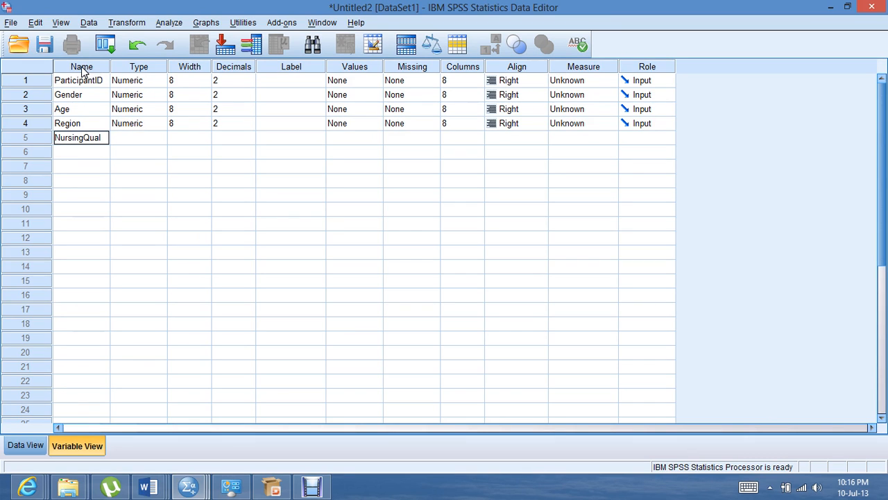
Define -1 as a discrete missing value for the ParticipantID variable
click(422, 81)
click(434, 81)
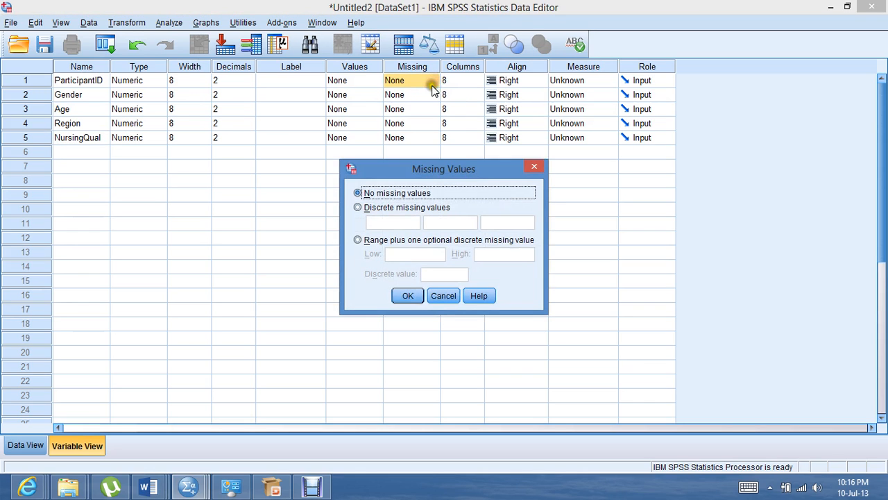
click(358, 207)
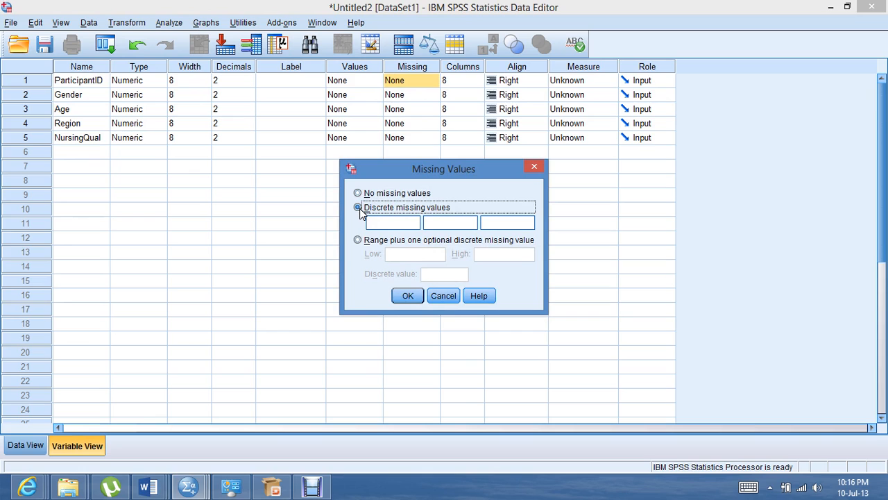
click(373, 221)
text(-1)
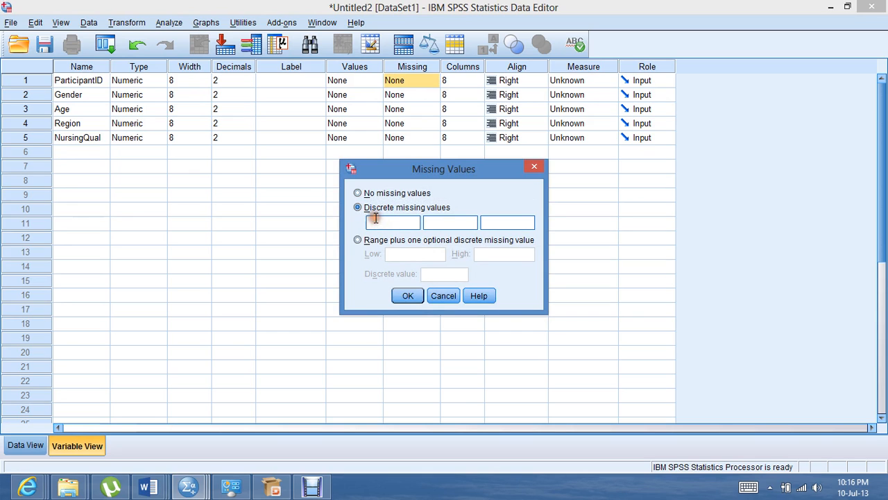
click(407, 296)
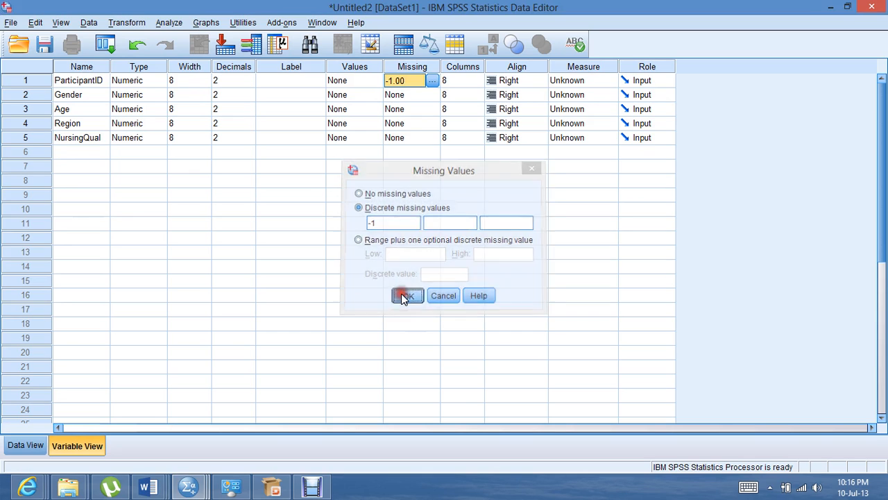
Define -1 as a discrete missing value for the Gender variable
click(430, 94)
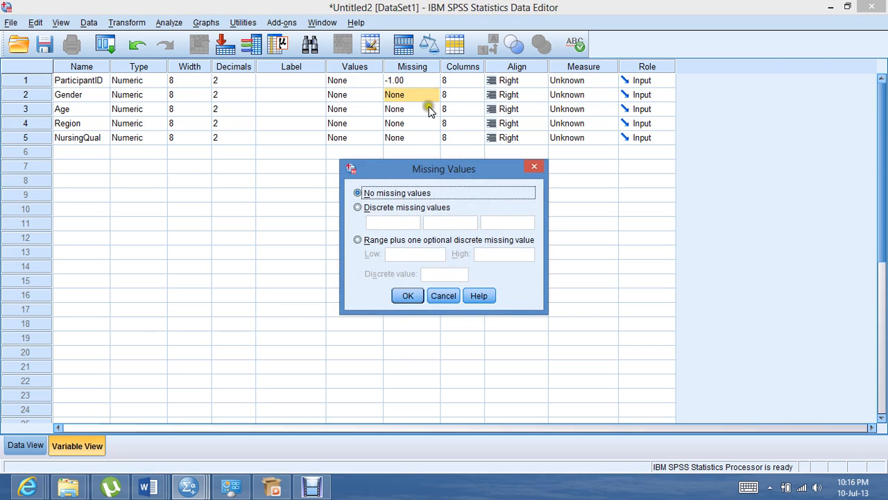
click(357, 207)
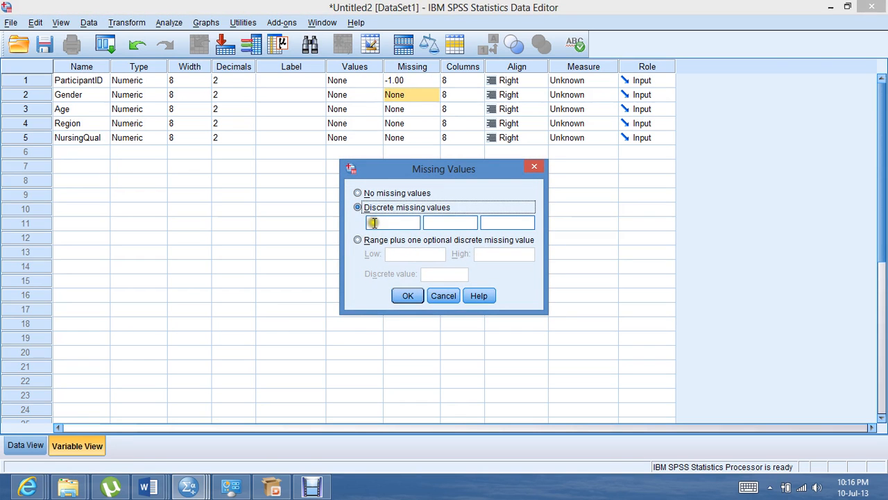
click(373, 222)
text(-1)
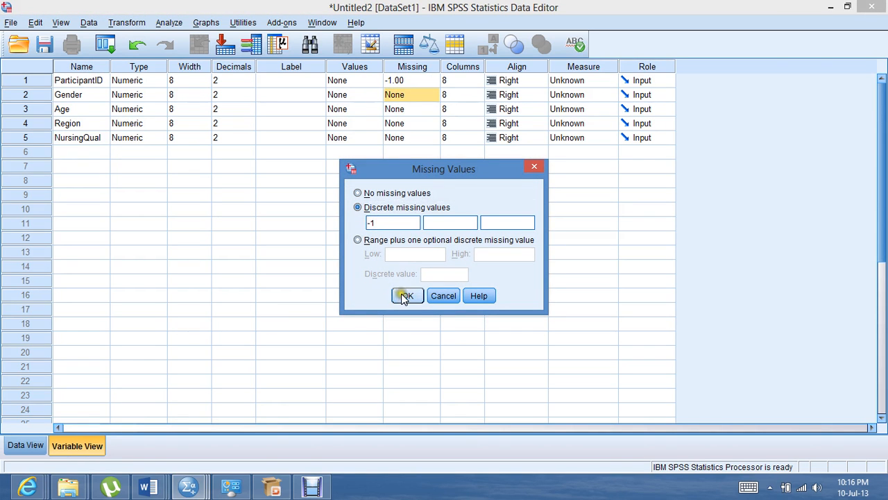
click(408, 296)
Define -1 as a discrete missing value for the Age variable
click(433, 109)
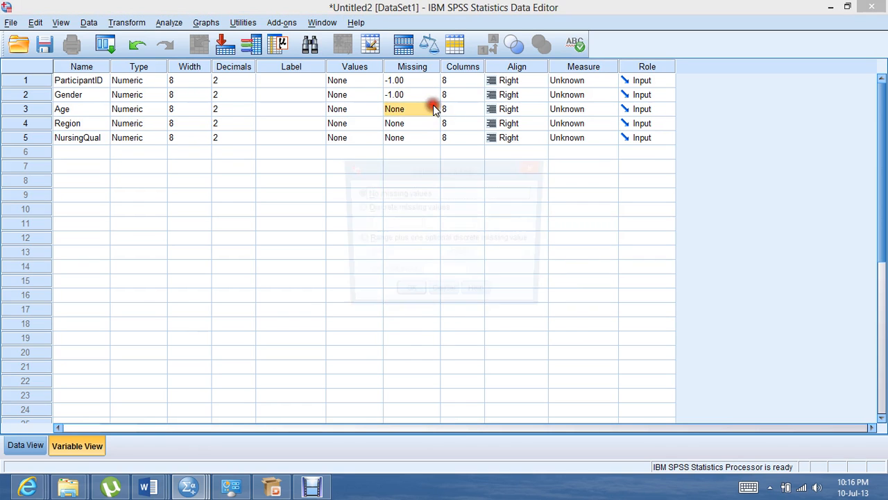
click(357, 207)
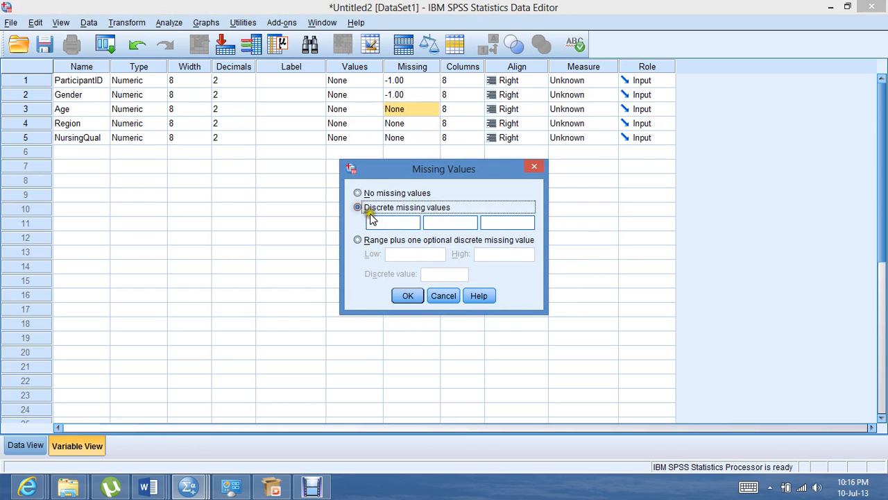
click(372, 222)
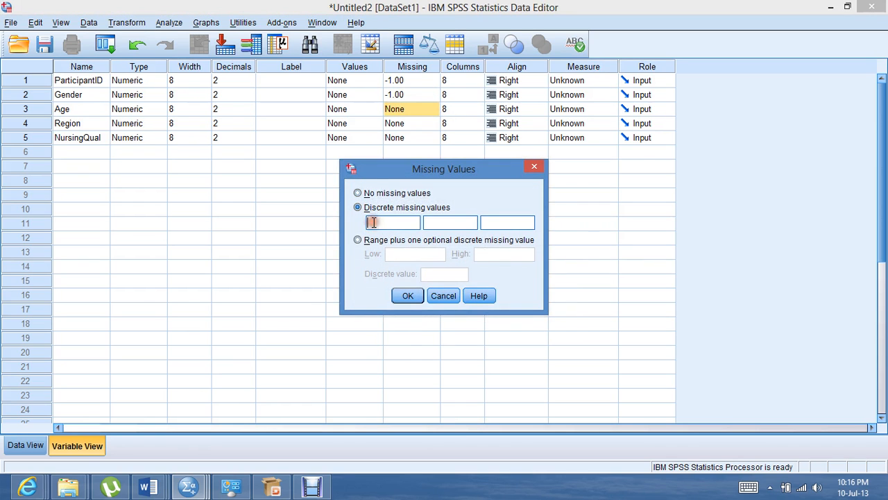
click(407, 296)
Define -1 as a discrete missing value for the Region variable
click(432, 123)
click(432, 123)
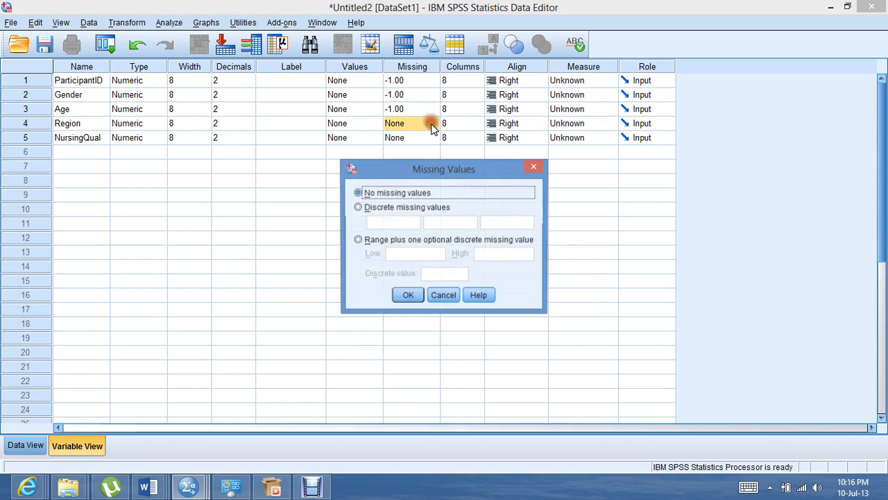
click(358, 207)
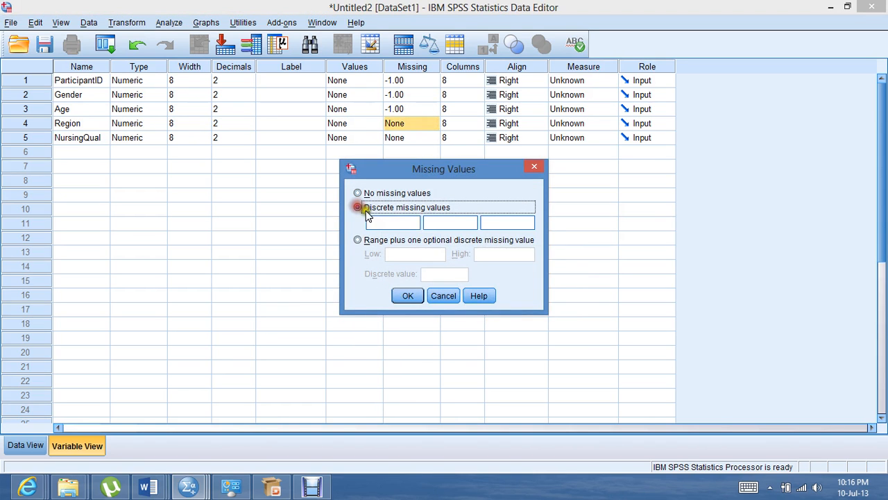
click(372, 224)
text(-1)
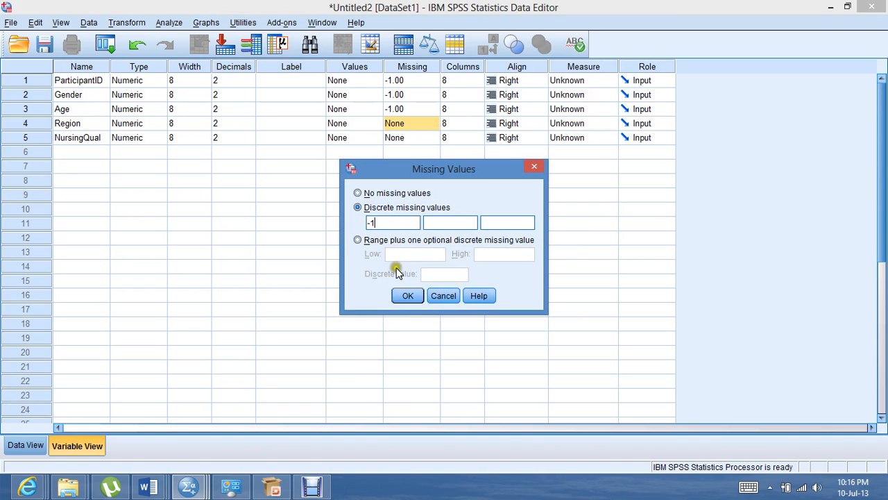
click(406, 295)
Define -1 as a discrete missing value for the NursingQual variable
click(436, 137)
click(436, 136)
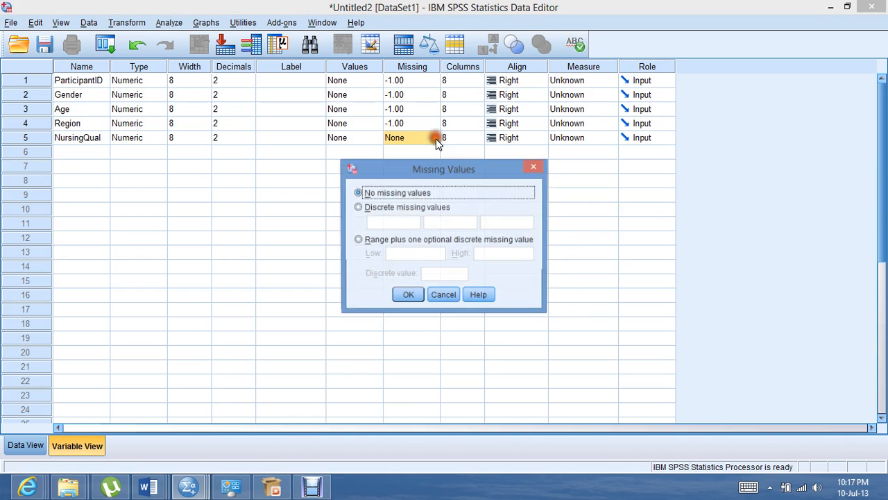
click(358, 208)
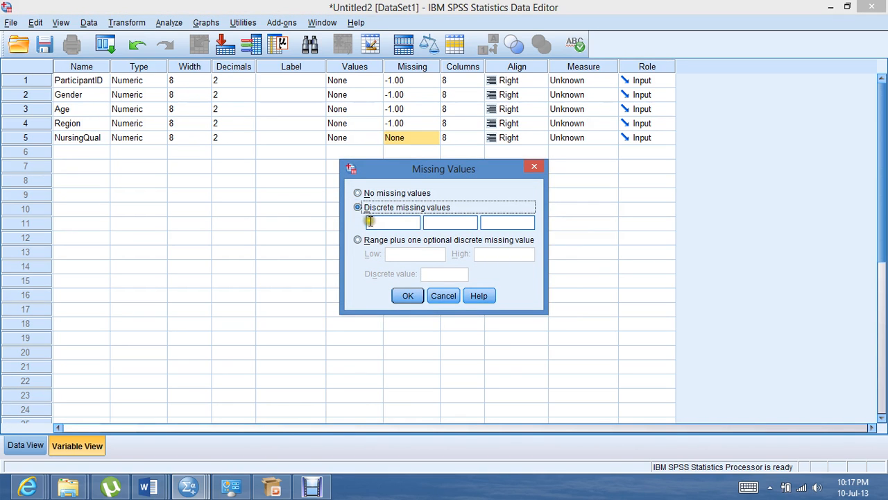
click(370, 224)
text(-1)
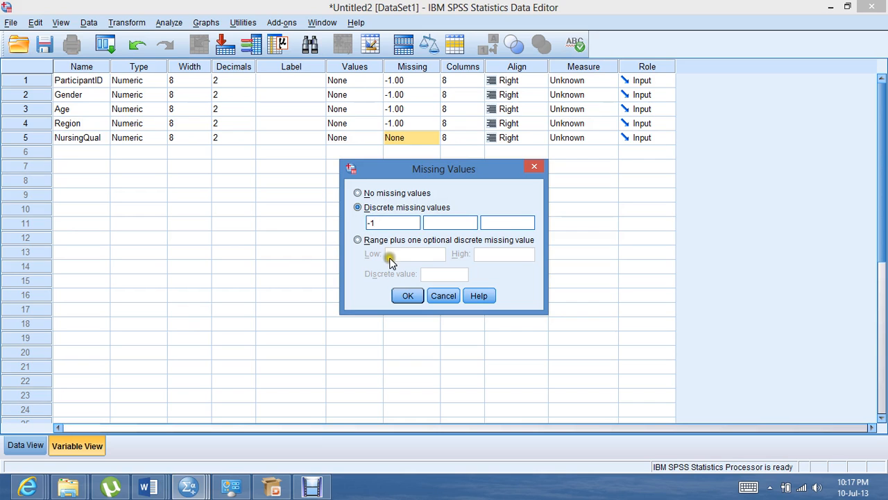
click(405, 297)
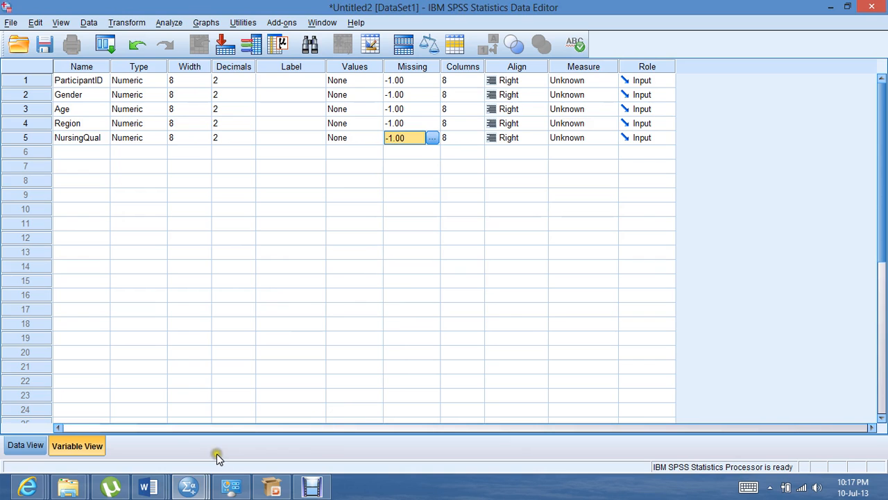
Switch to the data grid and enter 1 as the ParticipantID of the first case
click(25, 445)
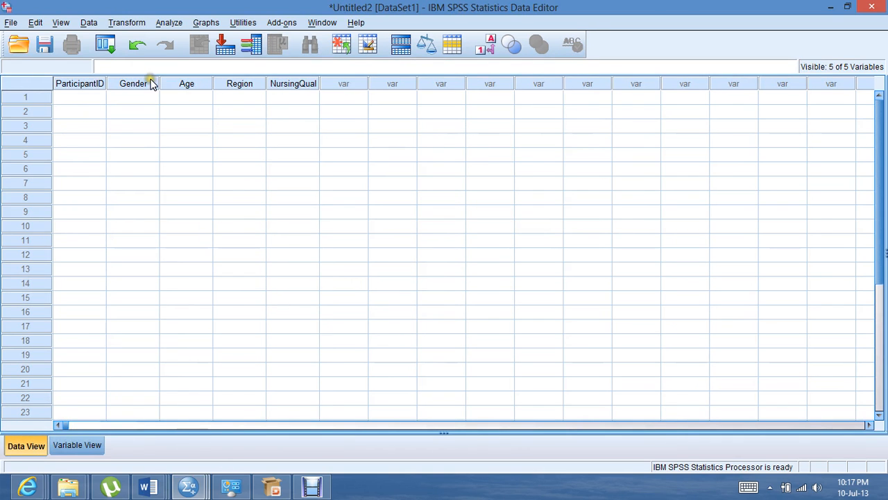
click(88, 98)
text(1)
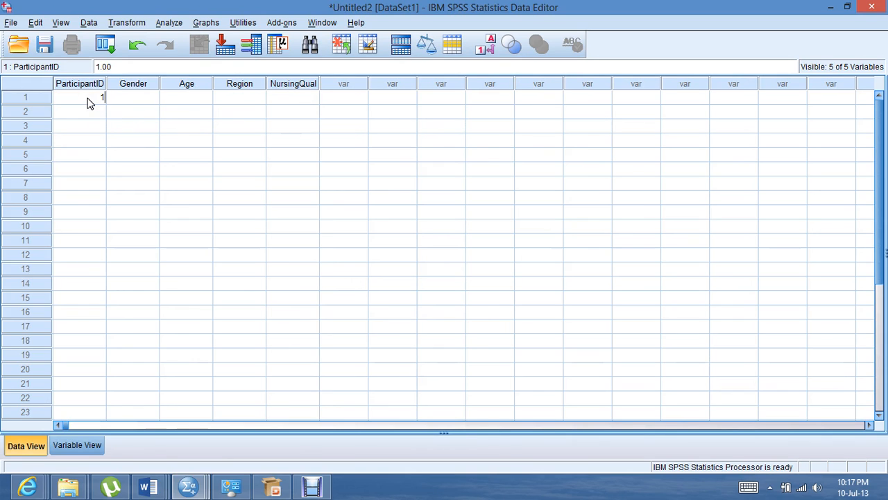
key(Return)
text(2)
key(Return)
text(4)
key(Return)
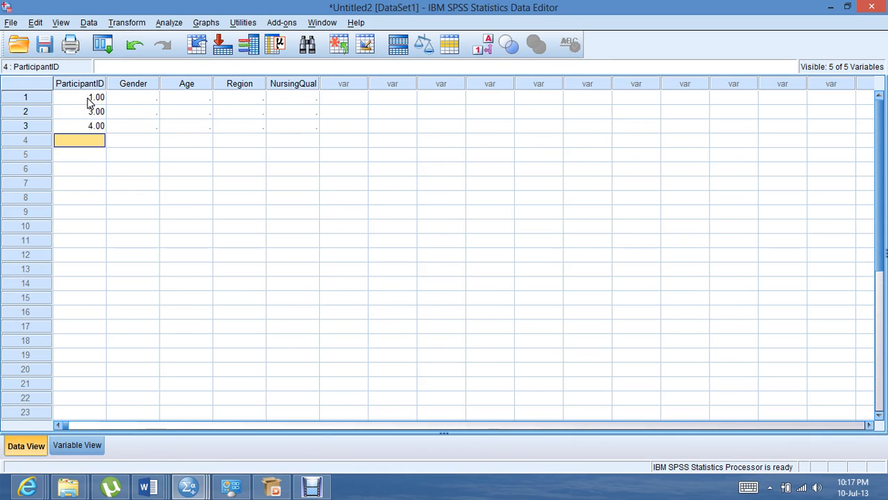
key(Up)
key(Up)
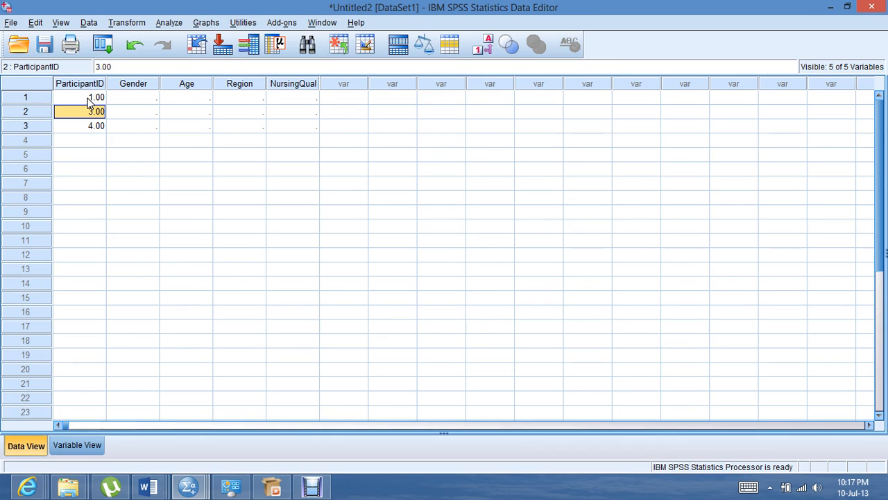
Enter the ParticipantID values 2 through 9 consecutively in rows 2 to 9
text(2)
key(Return)
text(3)
key(Return)
text(4)
key(Return)
text(5)
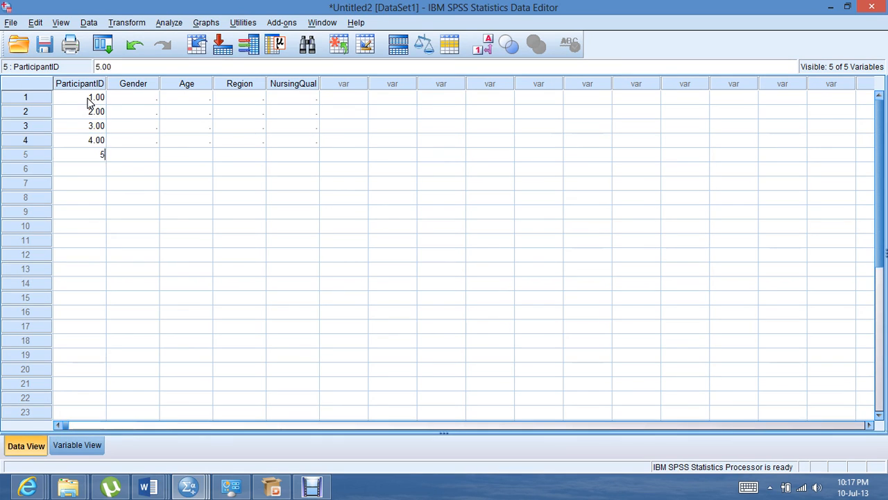
key(Return)
text(6)
key(Return)
text(7)
key(Return)
text(8)
key(Return)
text(9)
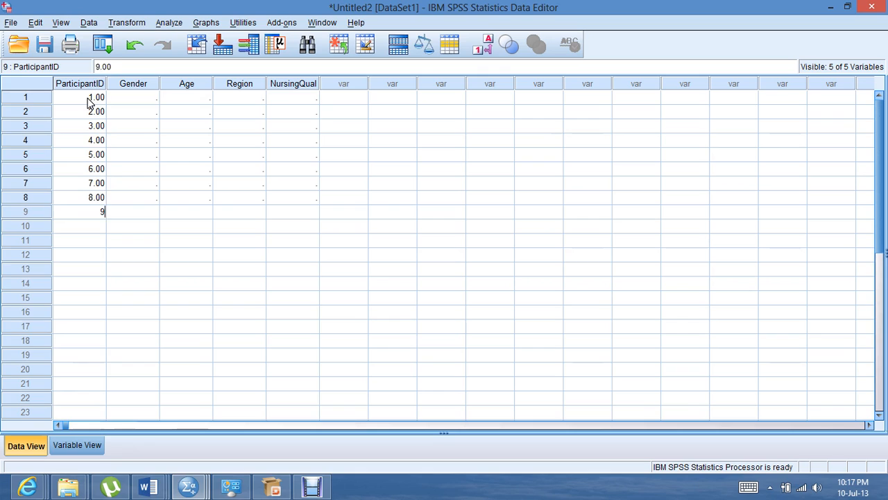
key(Return)
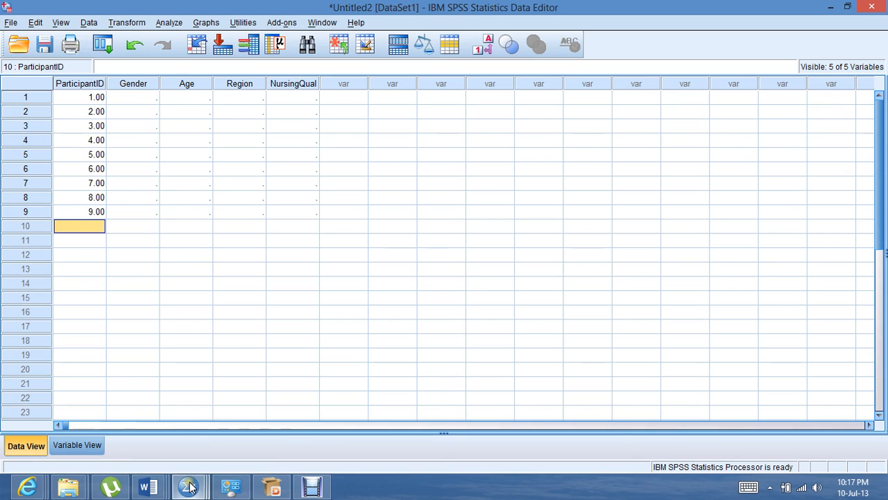
mouse_move(191, 488)
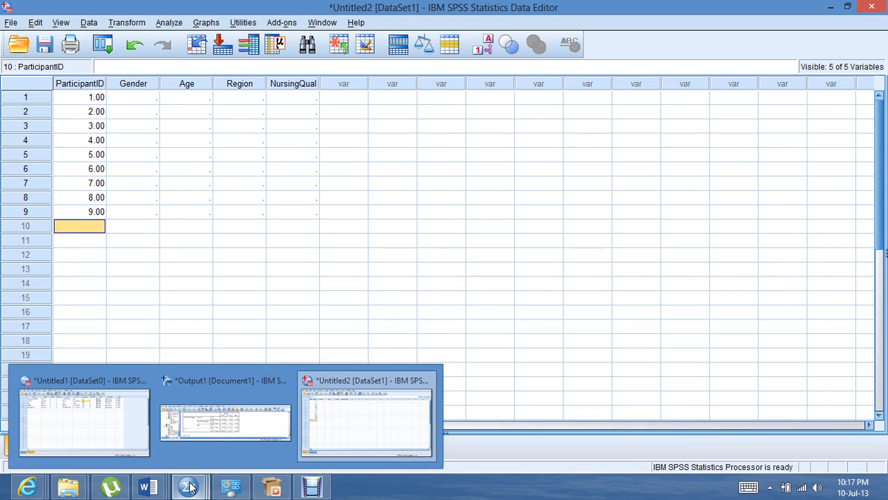
right_click(138, 83)
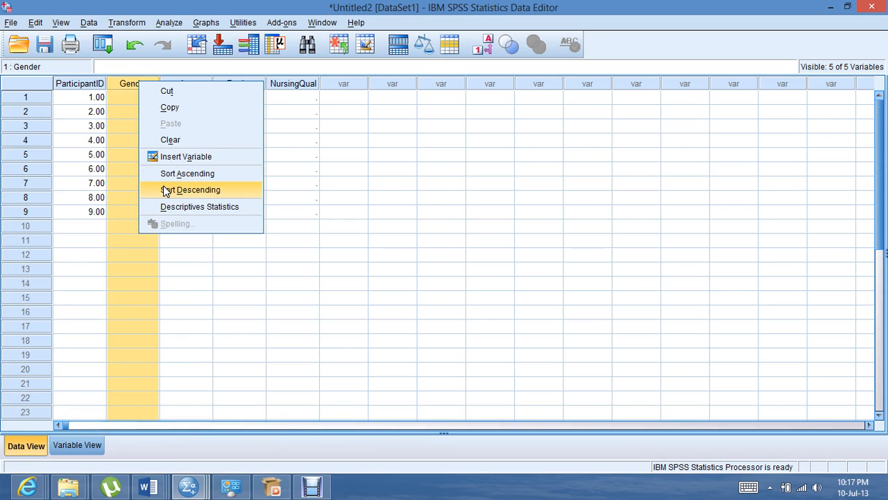
click(94, 226)
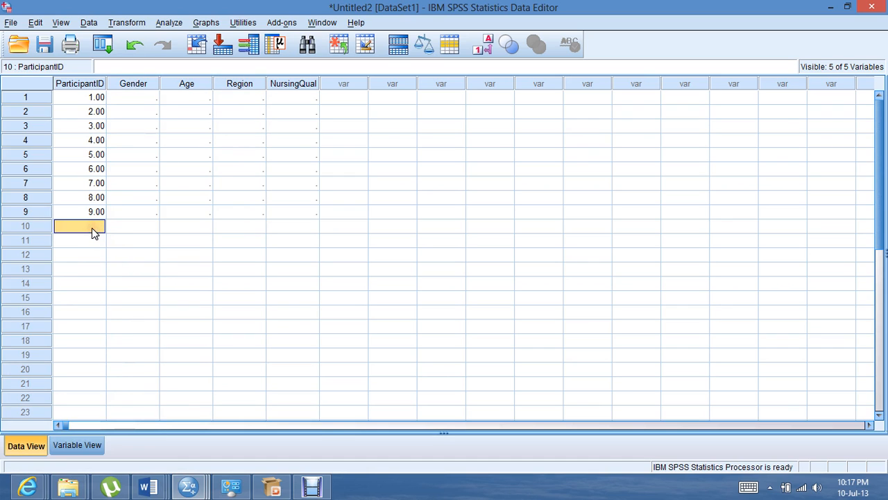
click(77, 83)
right_click(77, 83)
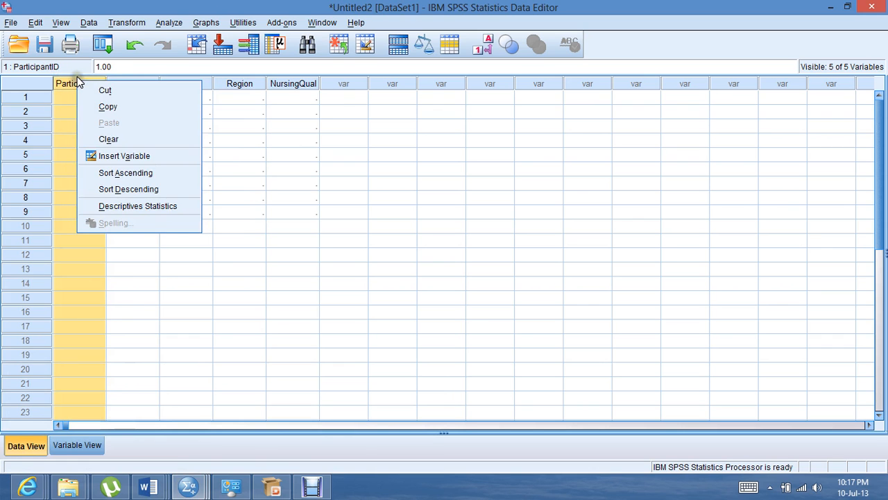
click(138, 305)
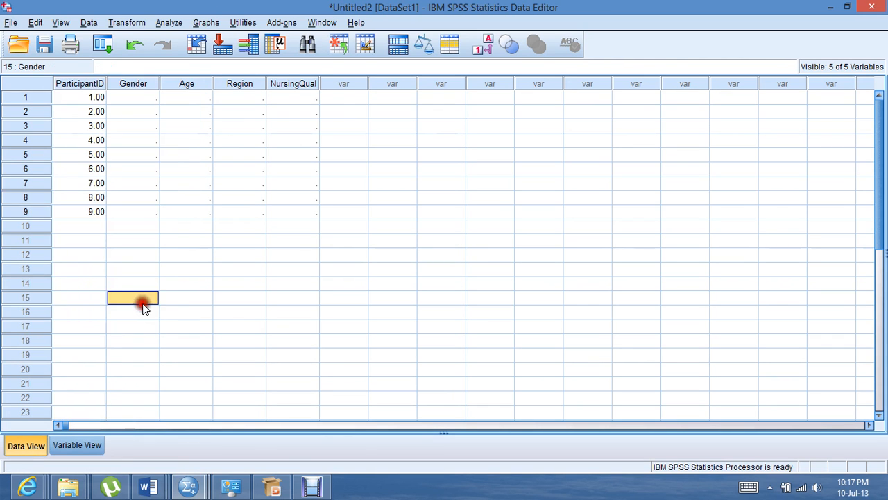
Review the value labels in the variable definitions of the Untitled1 dataset and return to the Untitled2 dataset
click(195, 488)
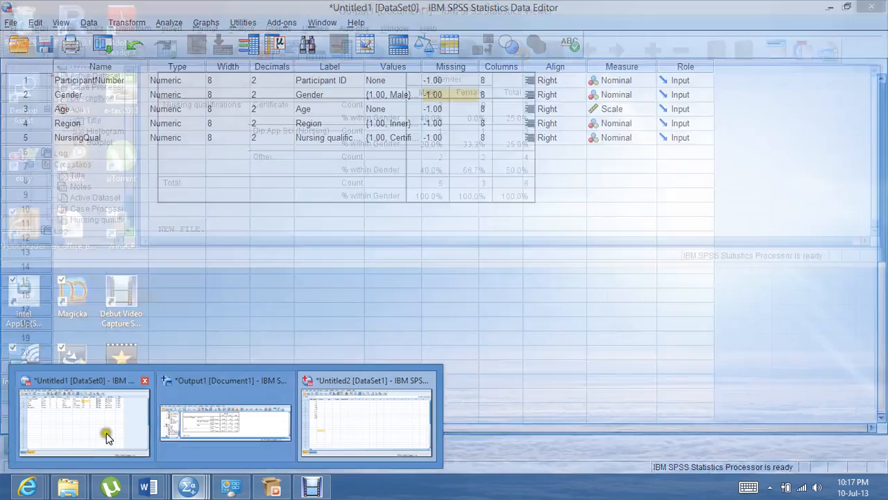
click(105, 432)
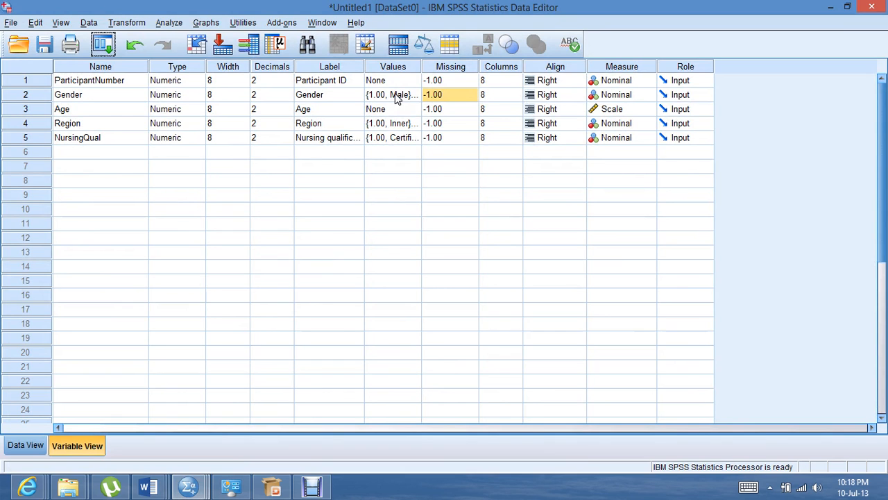
mouse_move(189, 492)
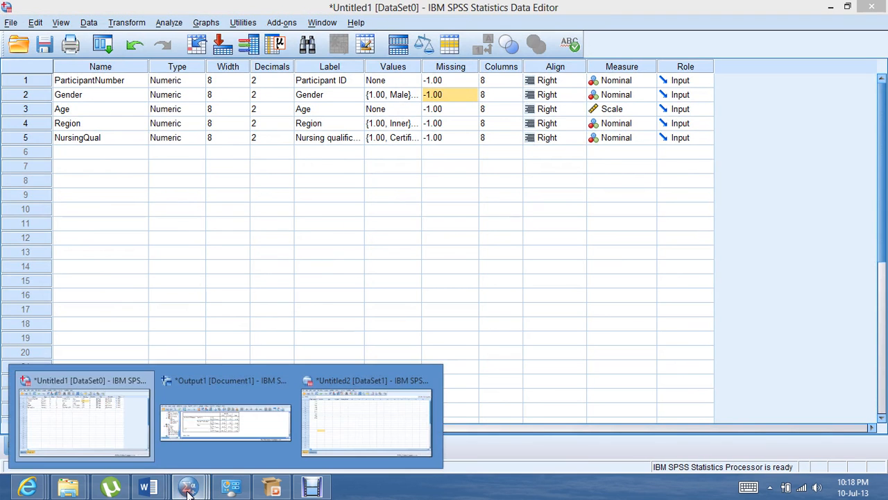
click(346, 420)
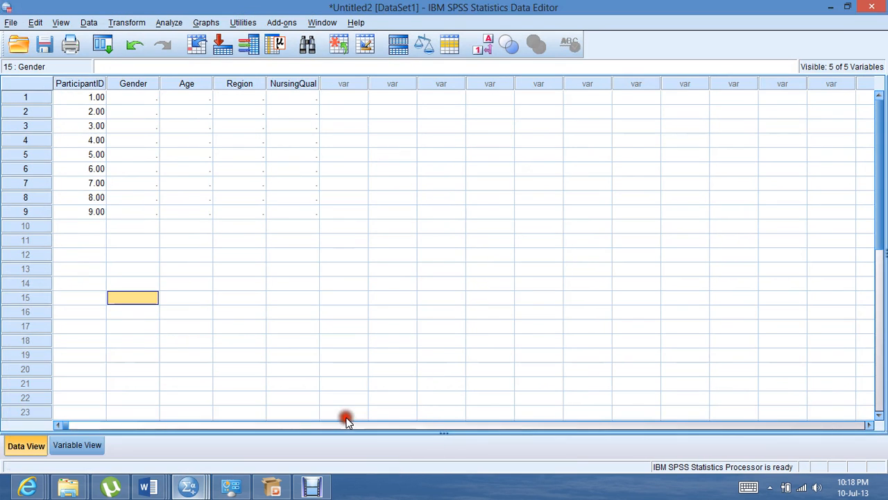
Define the value labels 1 = Males and 2 = Females for the Gender variable in Untitled2
click(91, 445)
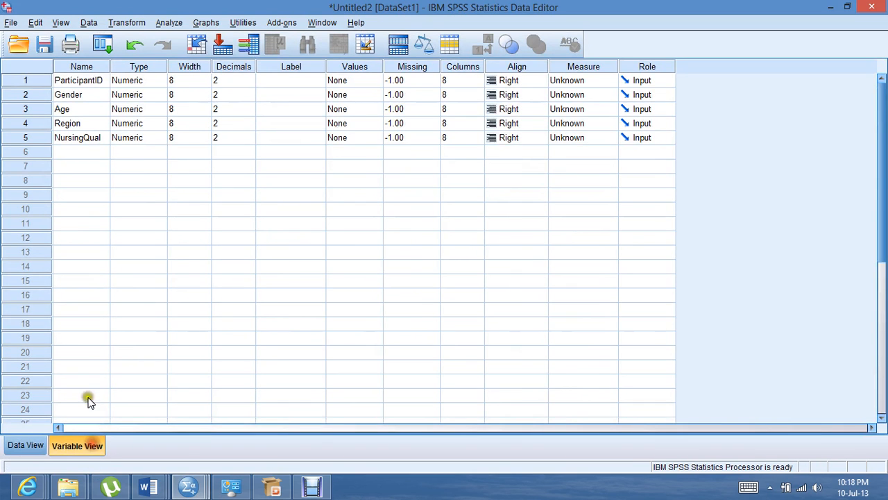
click(371, 95)
click(379, 94)
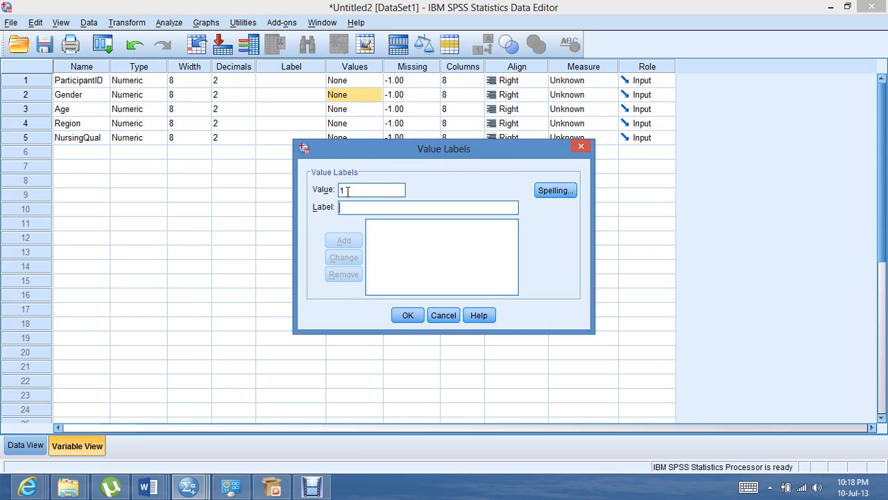
text(Males)
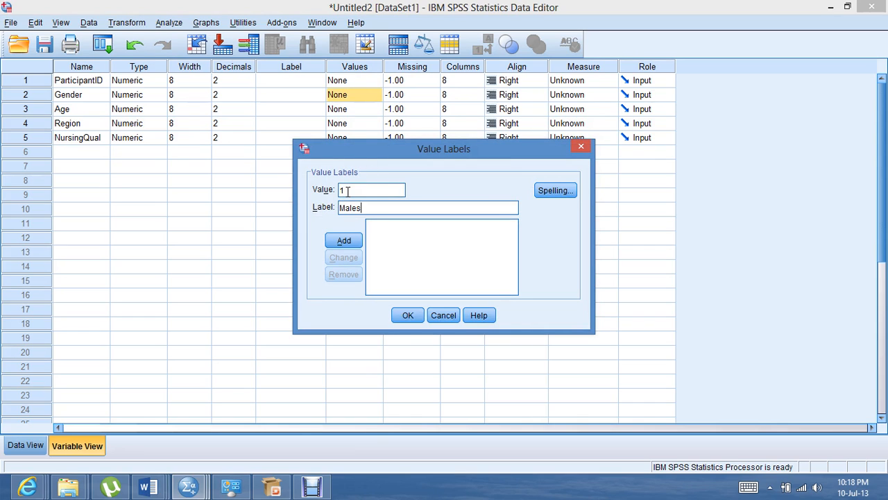
click(344, 240)
text(2)
key(Tab)
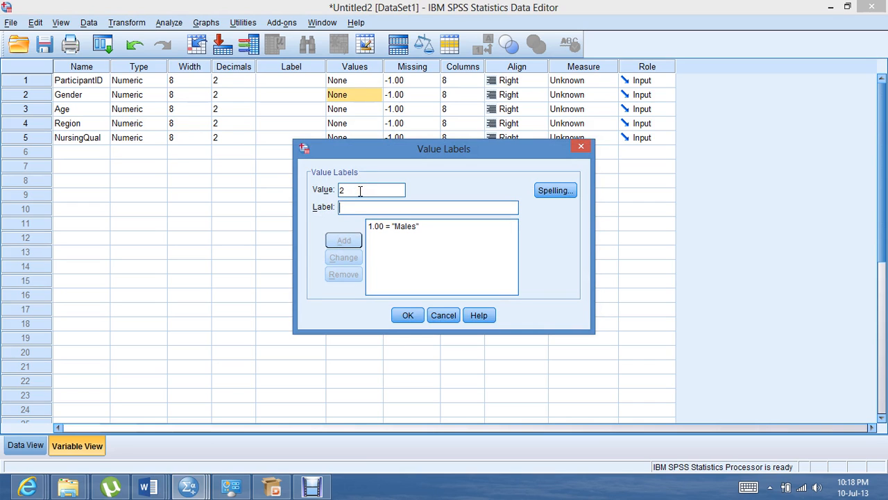
text(Females)
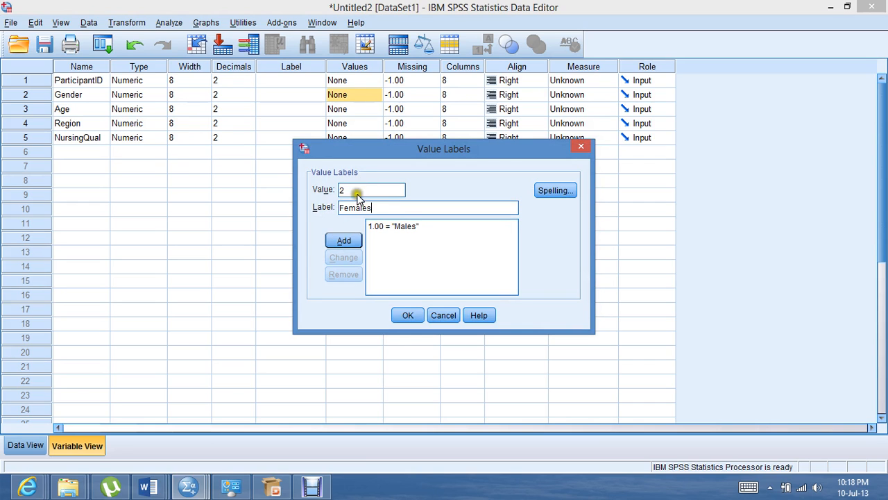
click(342, 240)
click(402, 316)
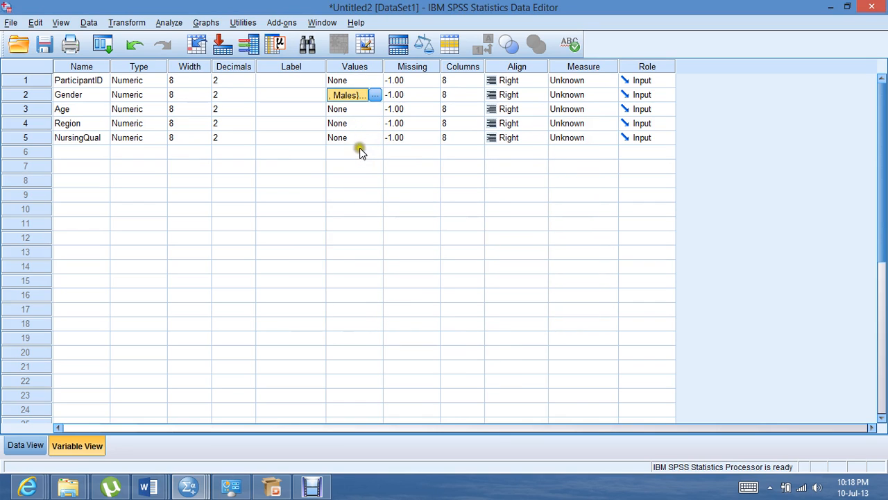
Switch to the Untitled1 dataset and start a Frequencies analysis with its previous settings reset
click(194, 489)
click(116, 437)
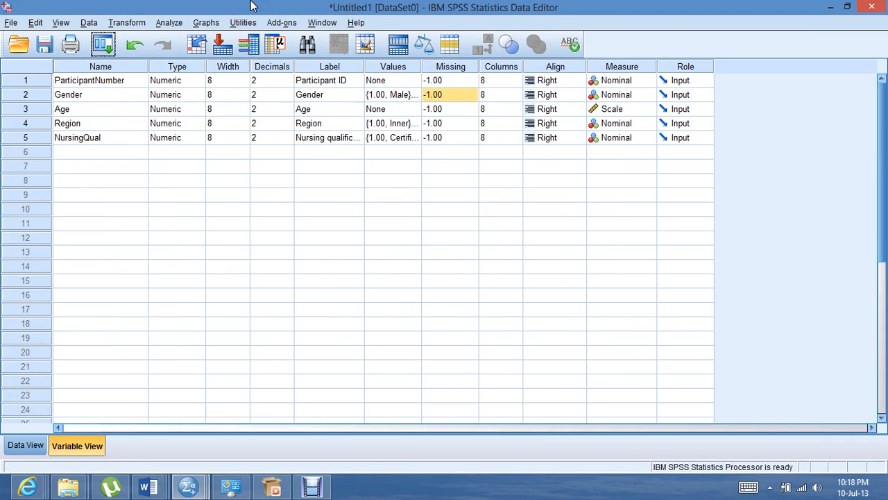
click(169, 22)
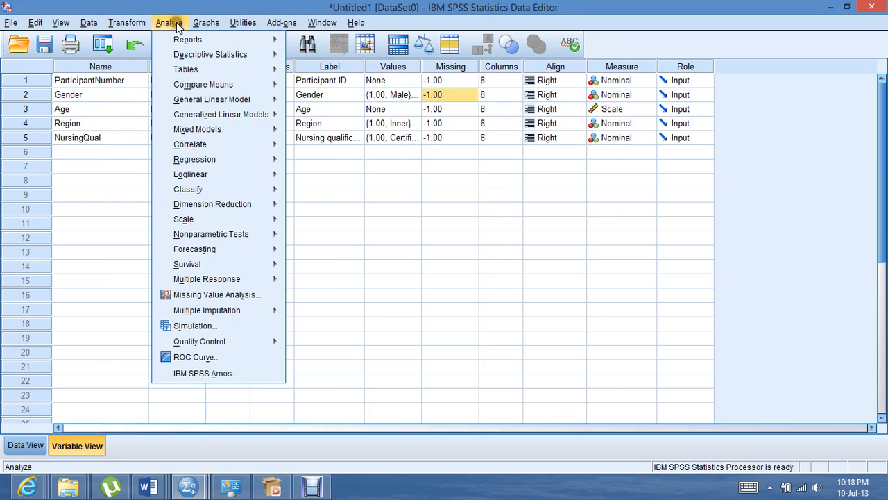
mouse_move(181, 54)
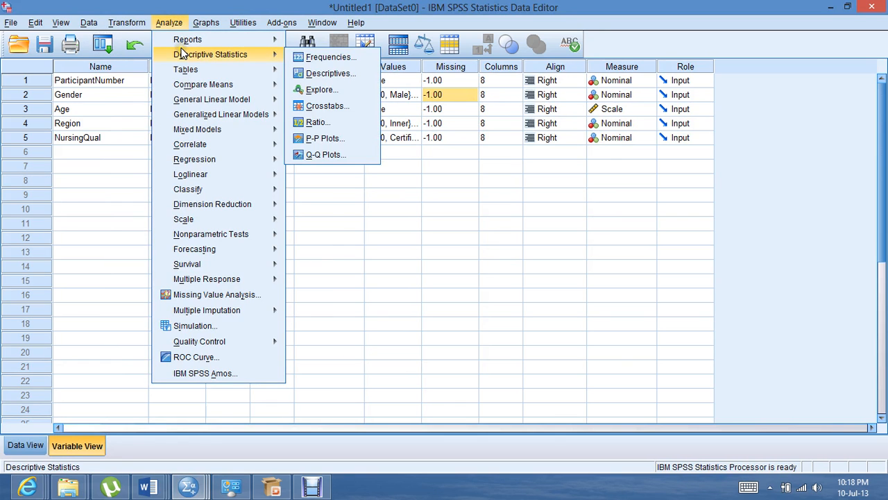
click(301, 56)
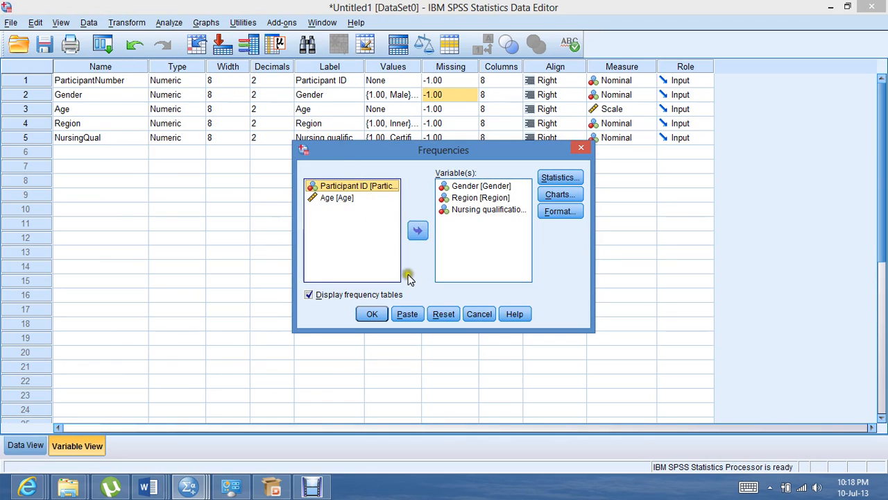
click(441, 314)
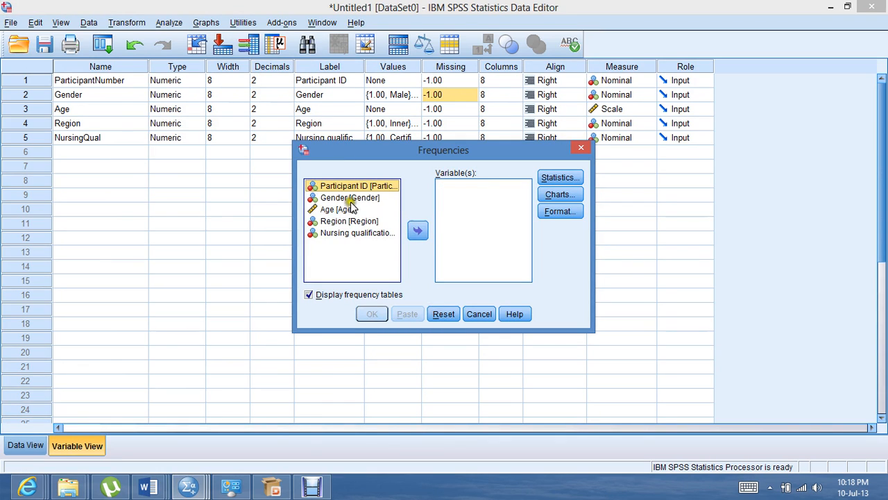
Add Gender, Region and Nursing qualifications as the variables of the Frequencies analysis
click(350, 198)
click(422, 226)
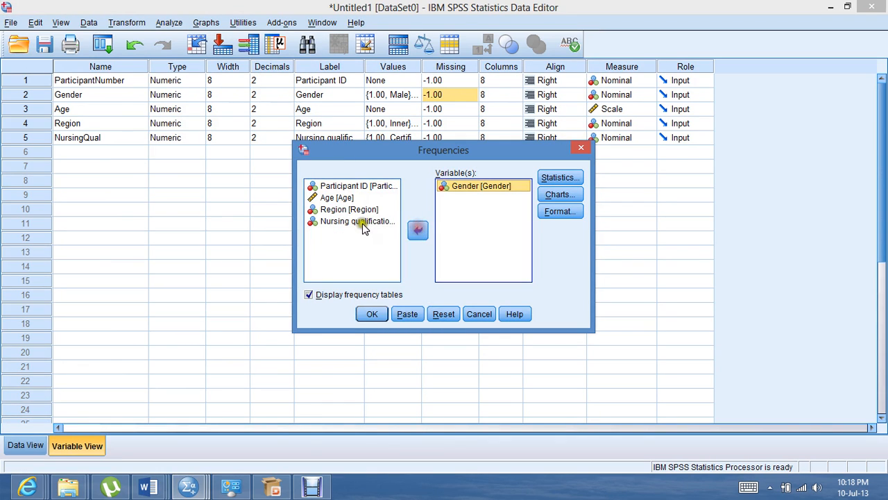
click(360, 209)
click(417, 229)
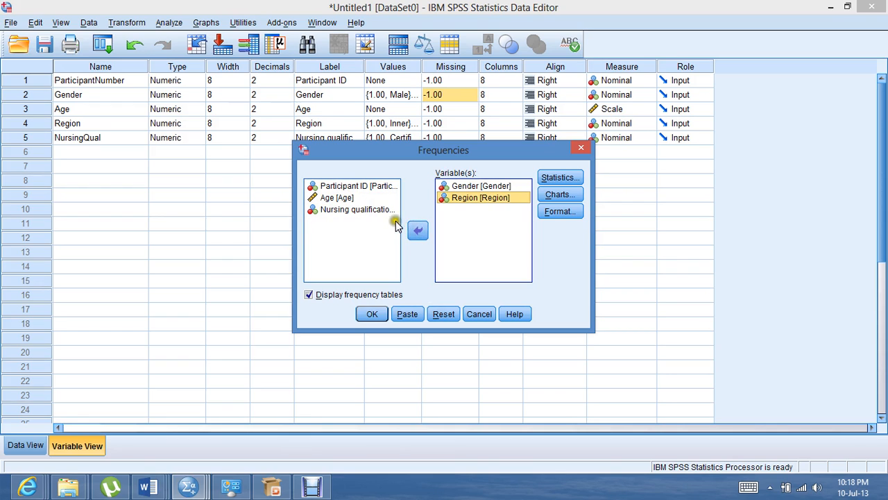
click(379, 210)
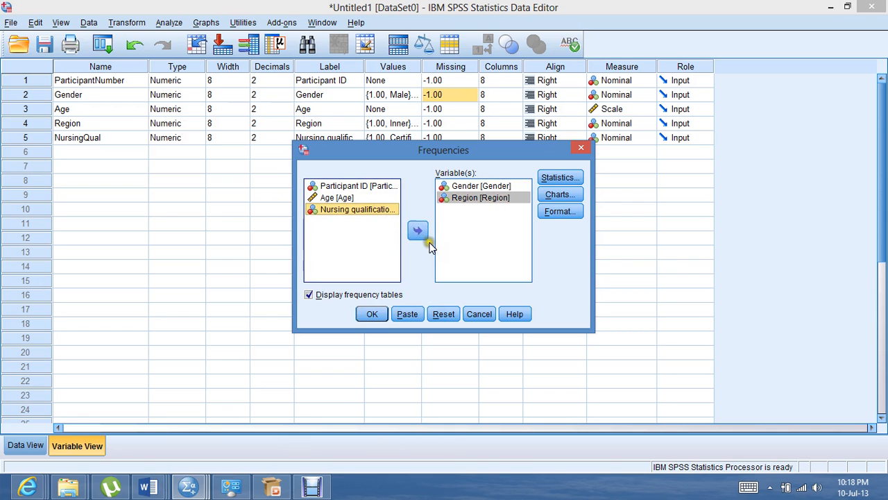
click(417, 231)
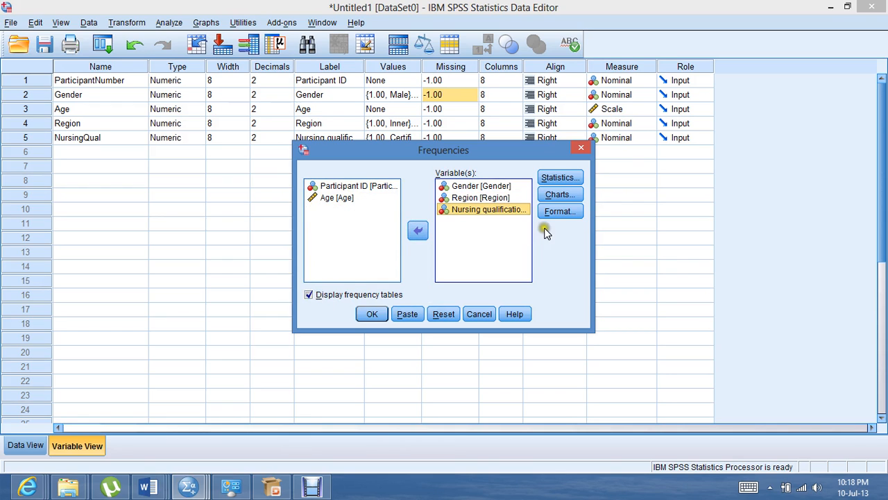
click(559, 178)
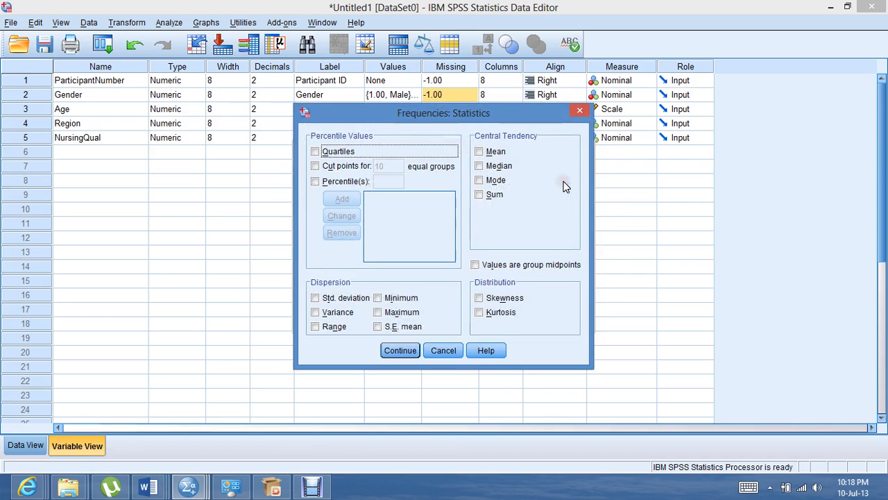
click(315, 182)
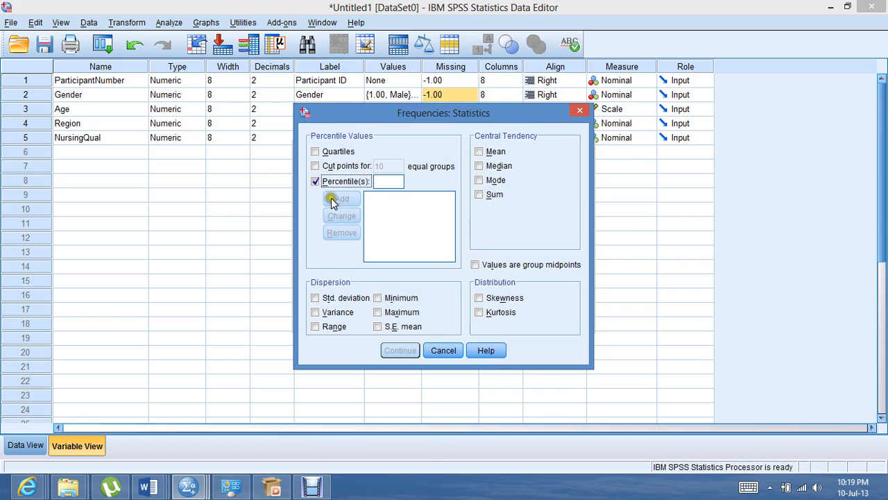
click(443, 351)
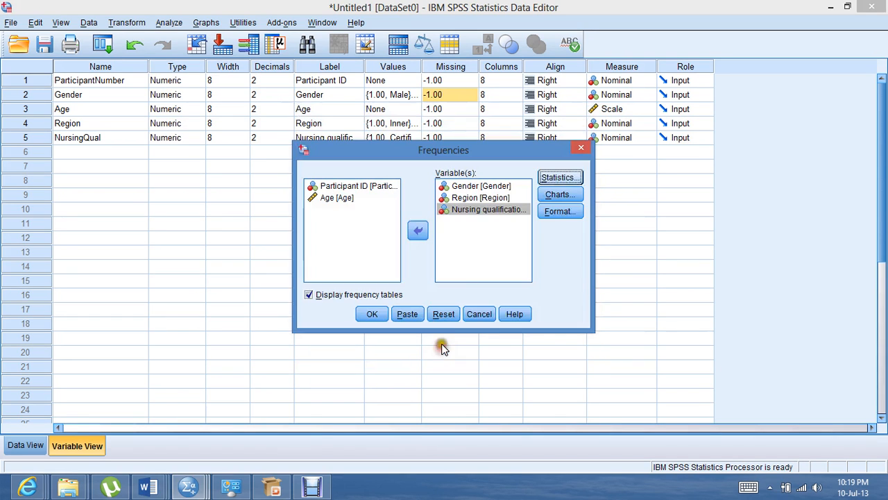
click(561, 195)
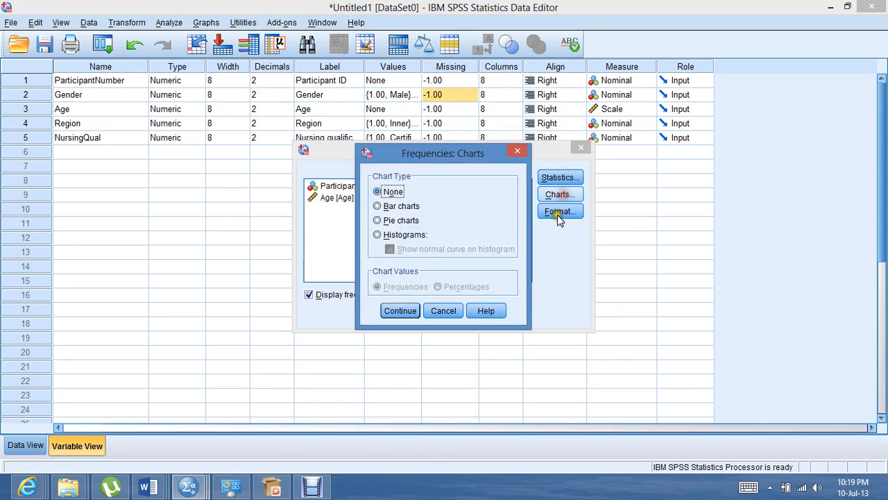
click(518, 152)
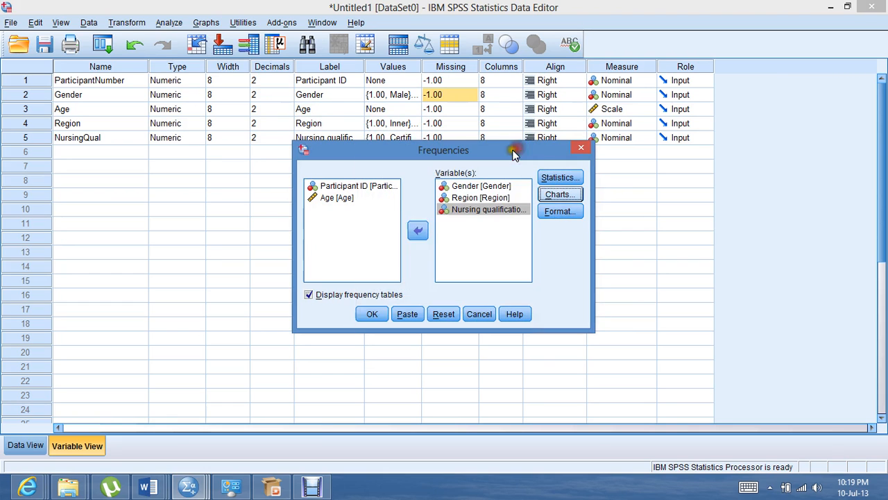
click(557, 195)
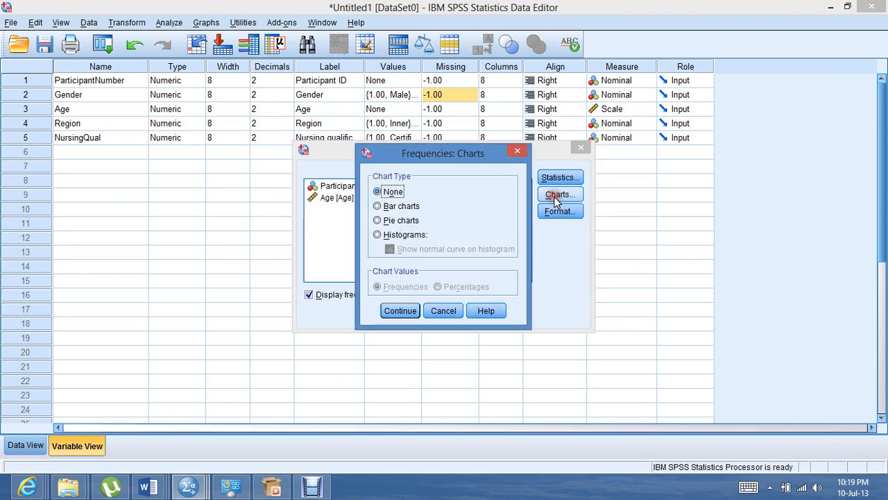
click(519, 152)
Run the Frequencies analysis and maximize the Output1 window to review the Gender, Region and Nursing qualifications frequency tables
click(371, 316)
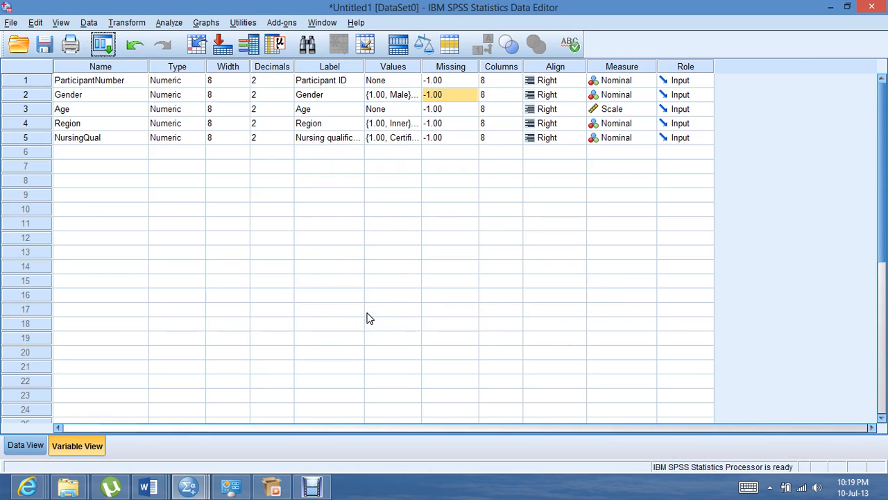
click(191, 489)
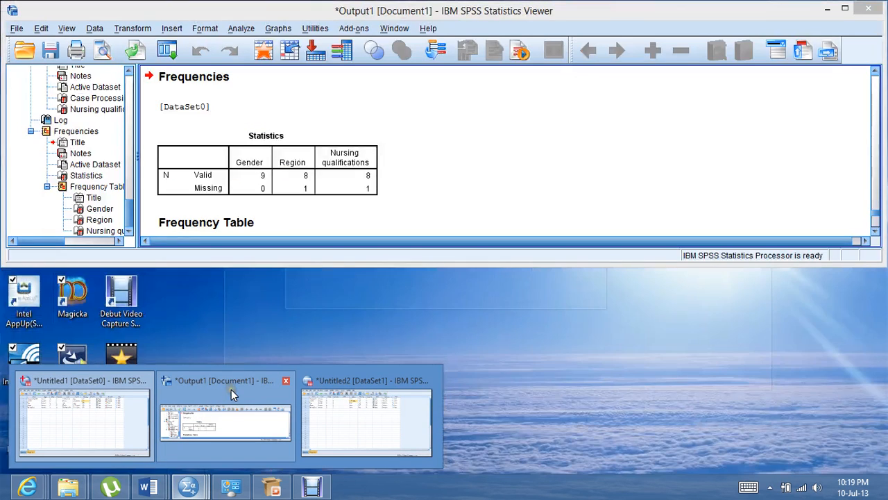
click(208, 424)
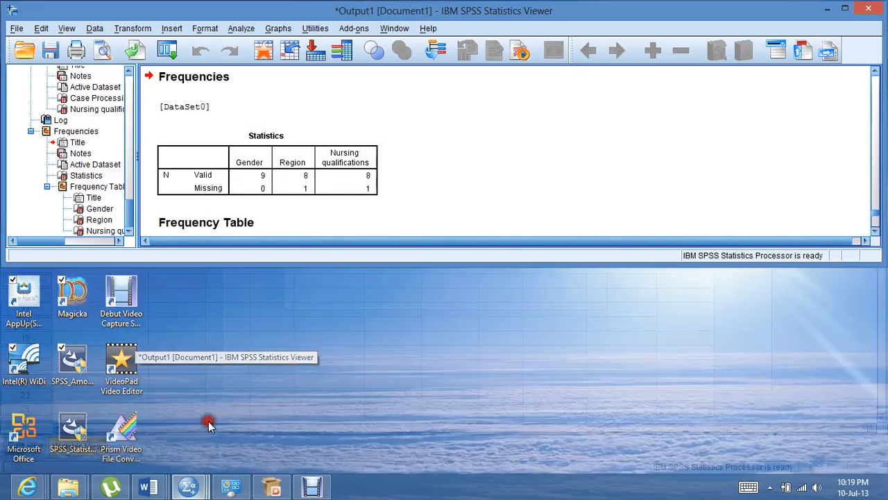
click(841, 8)
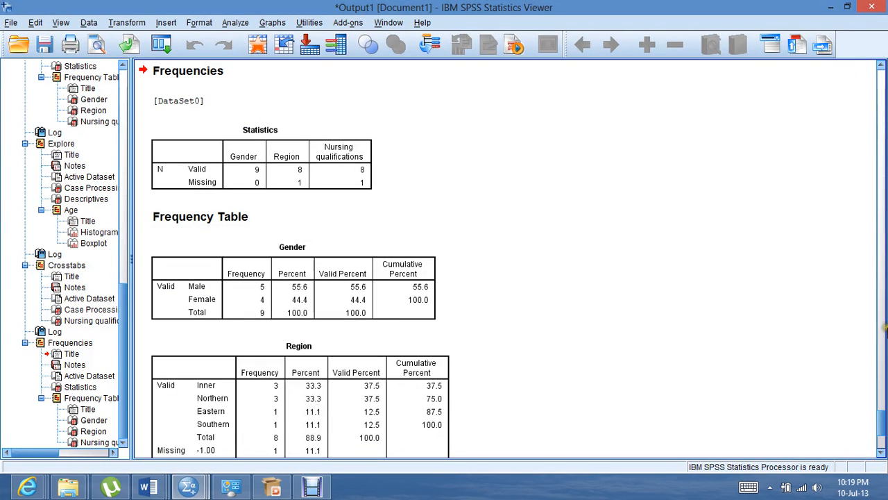
drag(882, 419, 882, 416)
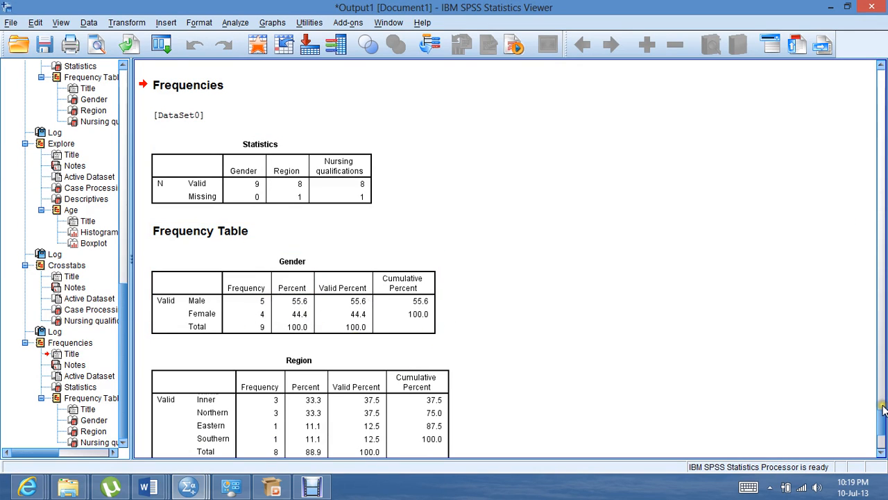
drag(883, 425, 883, 434)
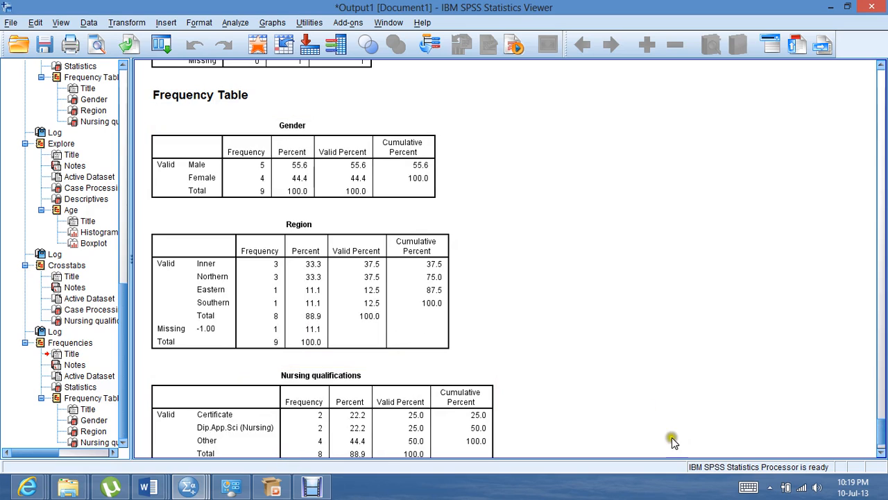
Set up an Explore analysis with its previous settings reset and Age as the dependent variable
scroll(882, 436, down, 2)
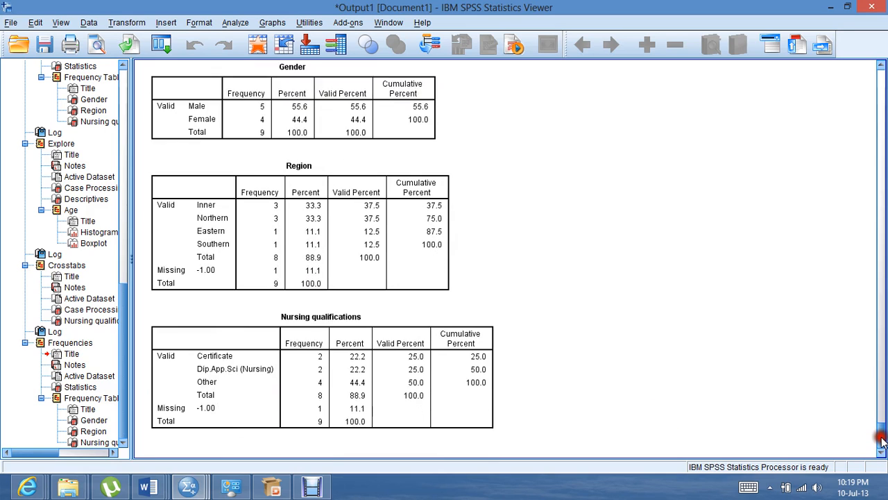
click(236, 22)
mouse_move(247, 57)
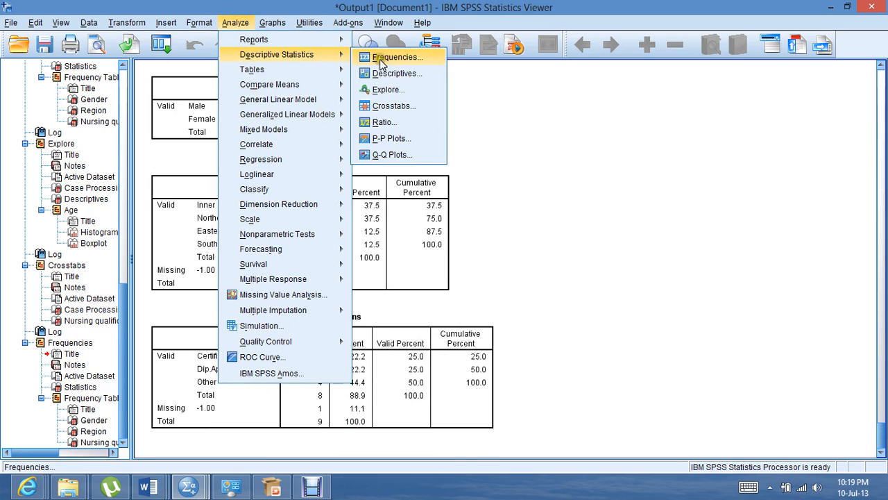
click(376, 89)
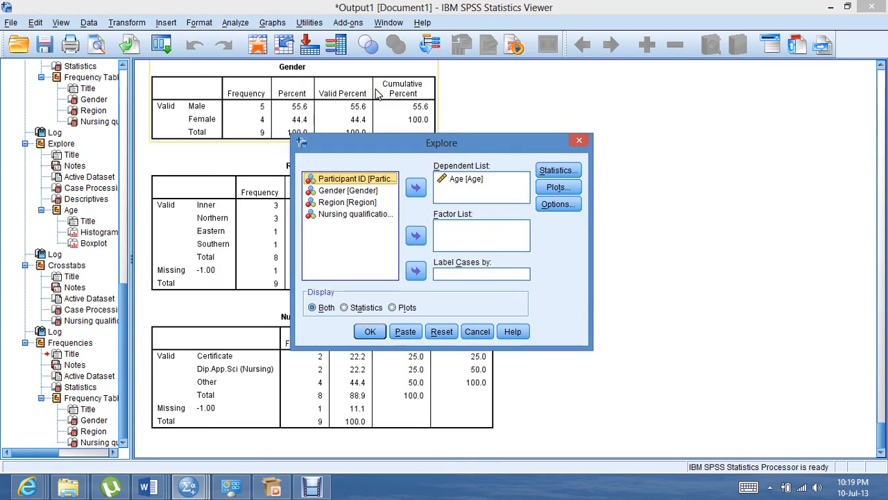
click(444, 333)
click(345, 203)
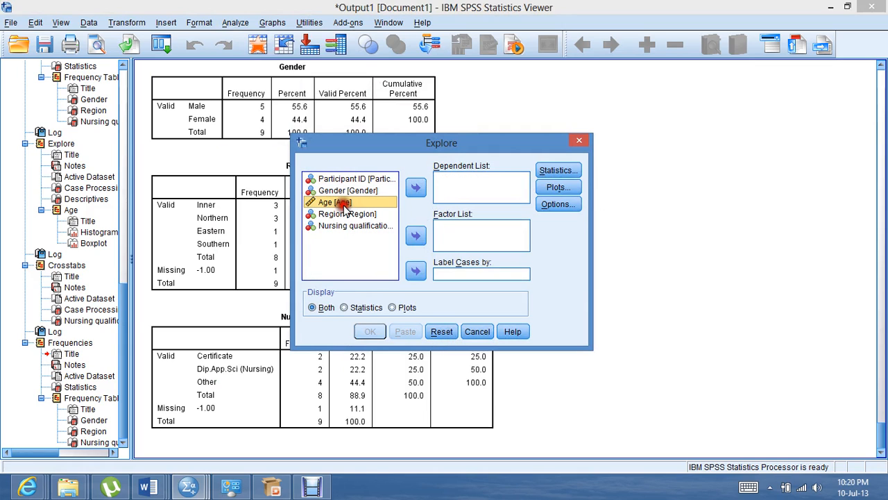
click(415, 187)
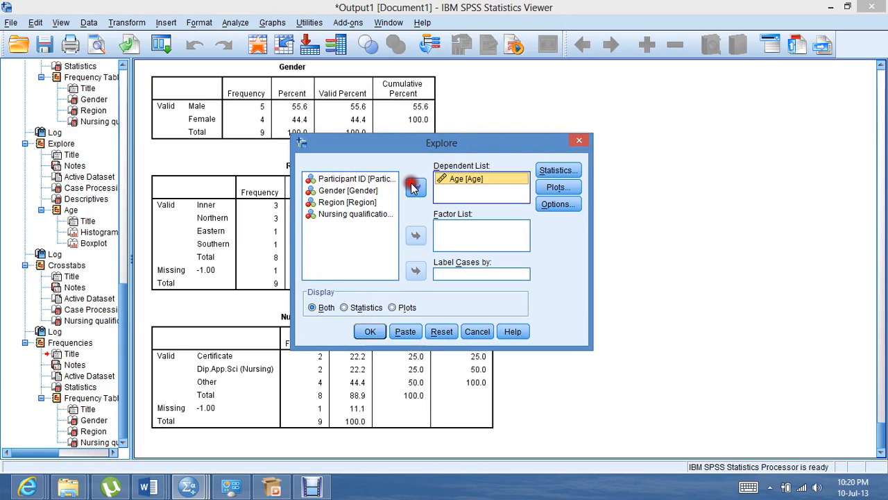
Enable the histogram and turn off the stem-and-leaf plot for the Explore analysis of Age, and run it
click(557, 188)
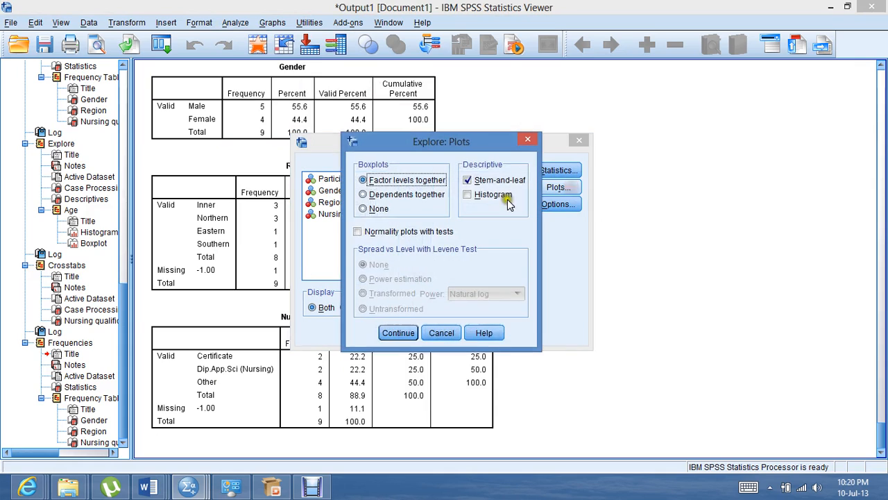
click(470, 196)
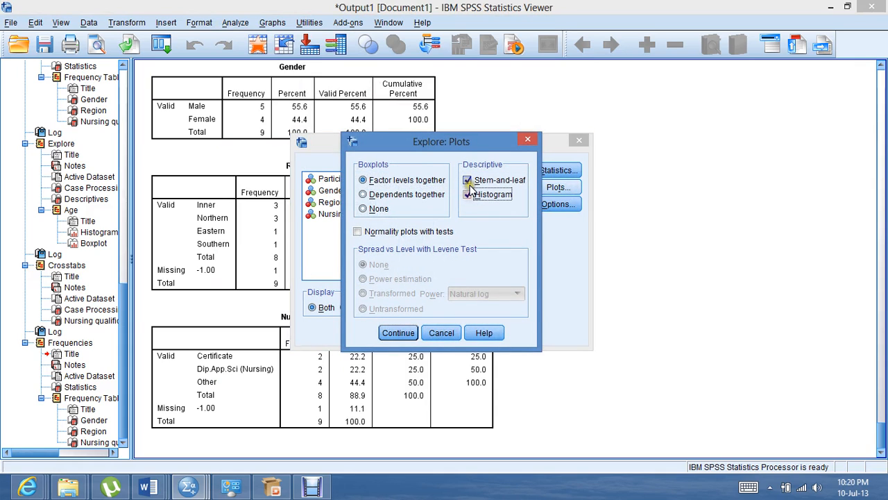
click(469, 181)
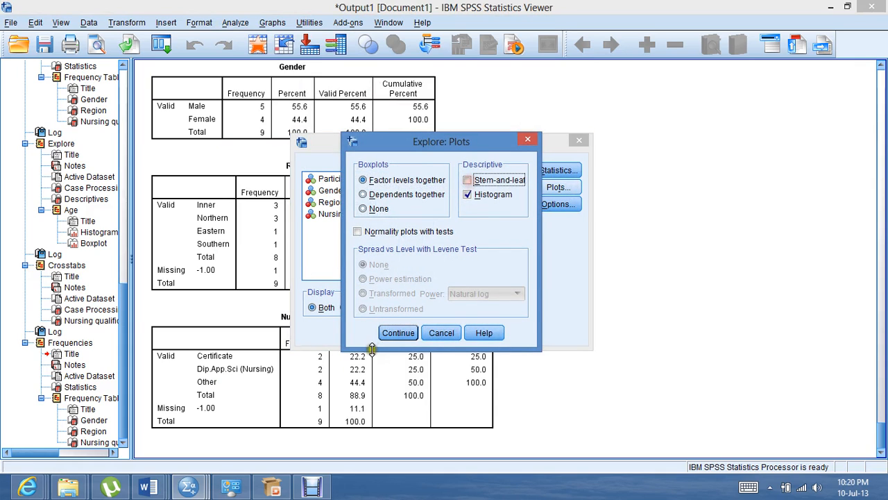
click(389, 337)
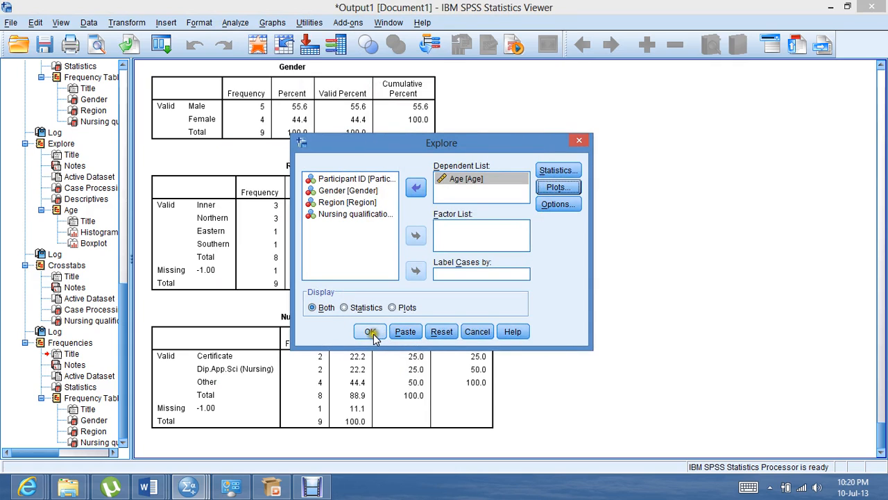
click(371, 334)
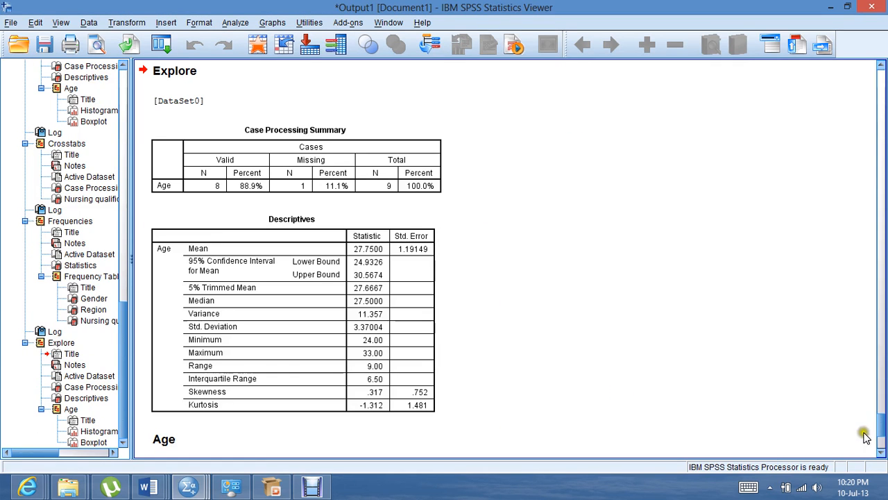
Examine the boxplot and histogram of Age in the Explore output
drag(882, 428, 883, 439)
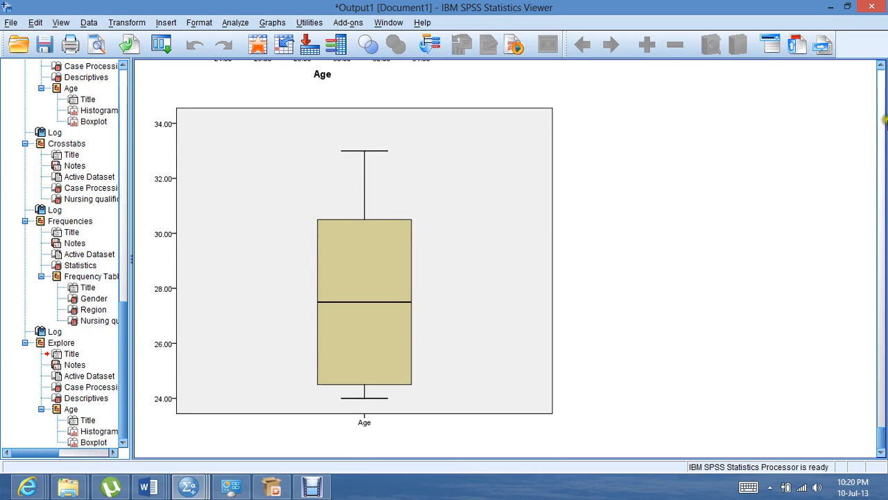
click(880, 67)
click(880, 67)
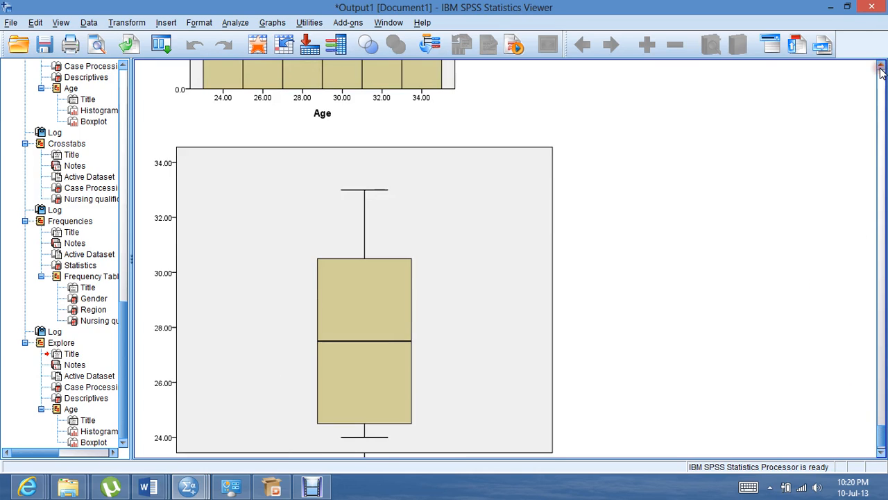
click(880, 66)
click(880, 66)
click(880, 67)
click(880, 67)
click(880, 67)
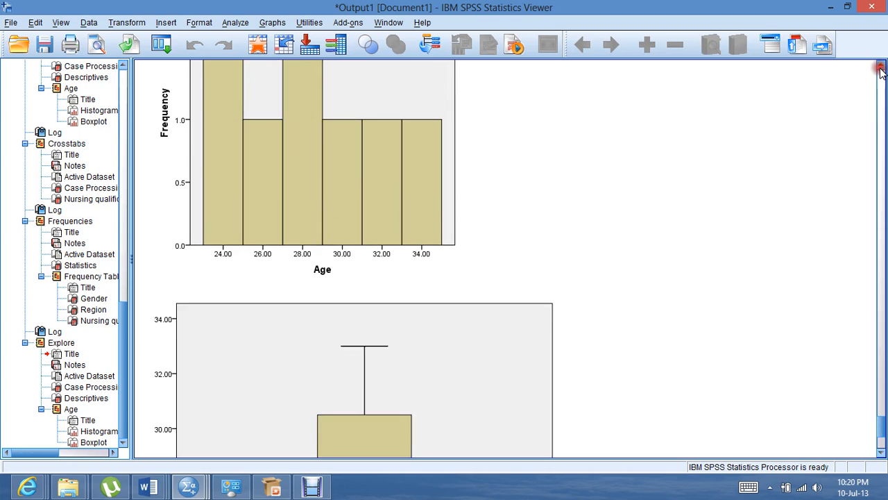
click(880, 67)
click(879, 67)
click(880, 66)
click(879, 66)
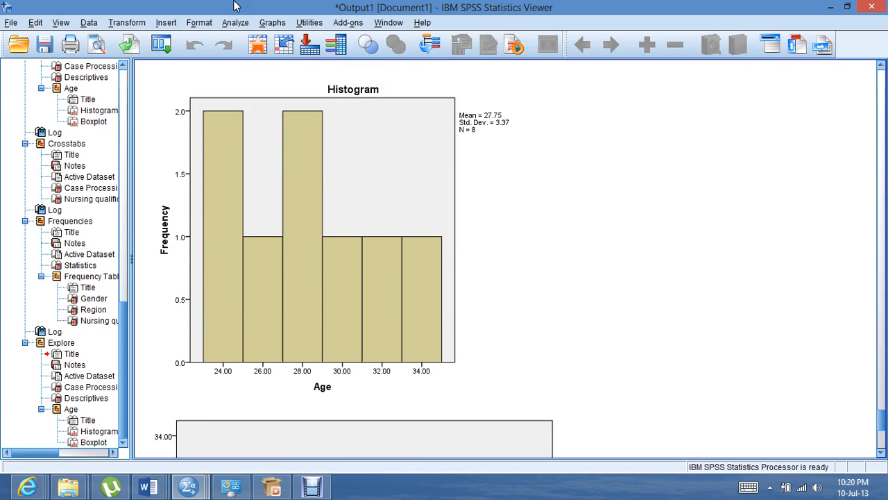
Set up a Crosstabs analysis with previous settings reset, Gender as the column variable and Nursing qualifications as the row variable
click(235, 23)
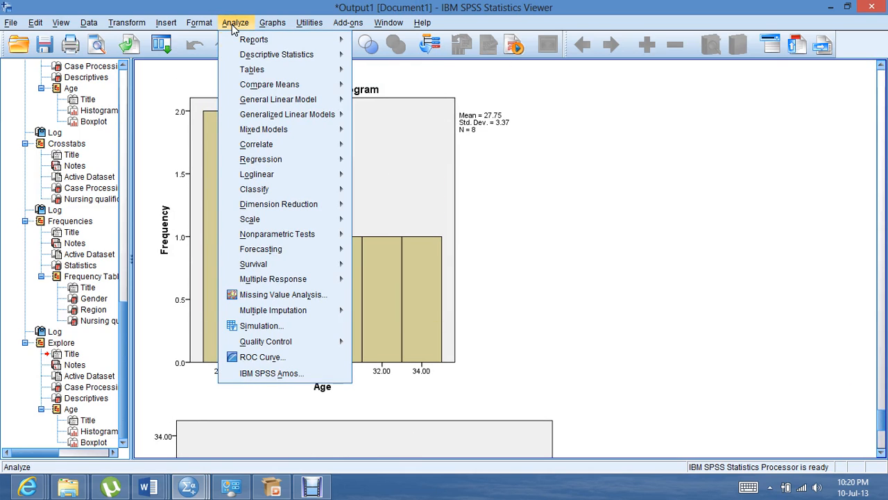
mouse_move(237, 84)
mouse_move(261, 60)
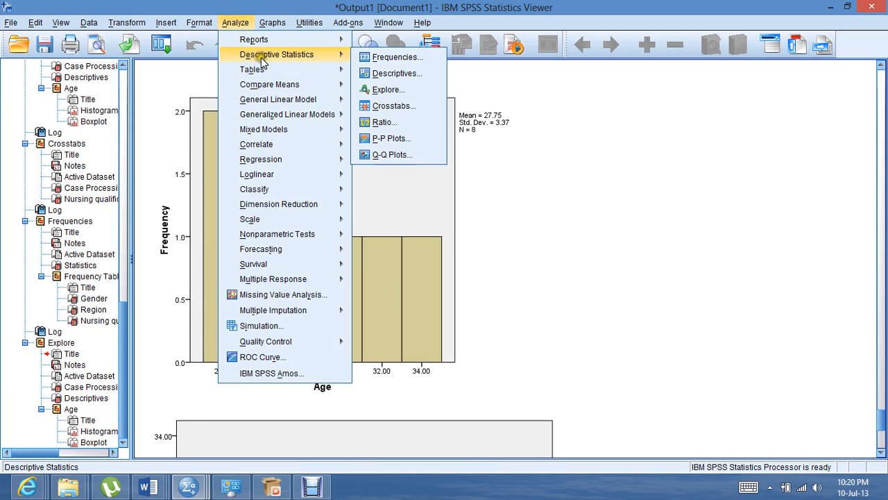
click(374, 107)
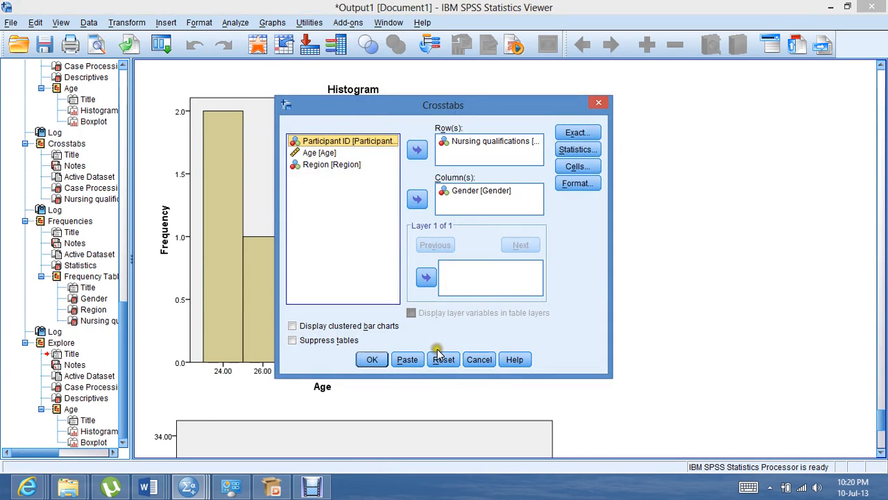
click(443, 360)
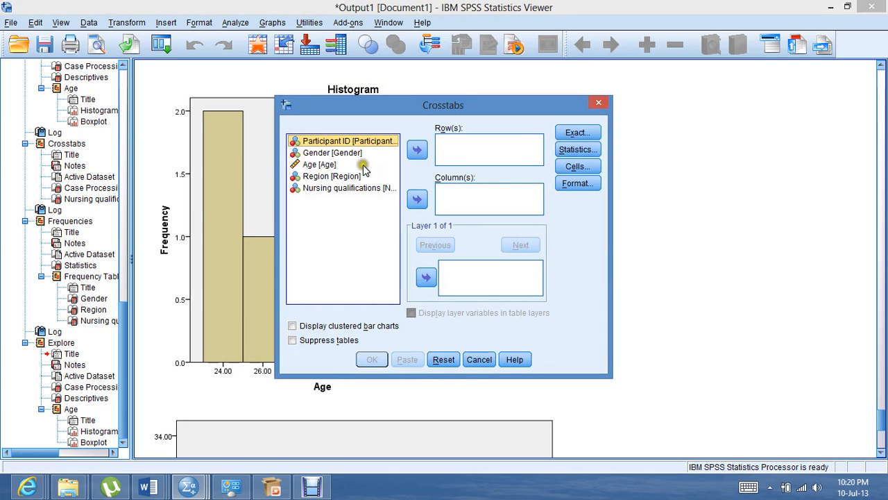
click(354, 153)
click(417, 199)
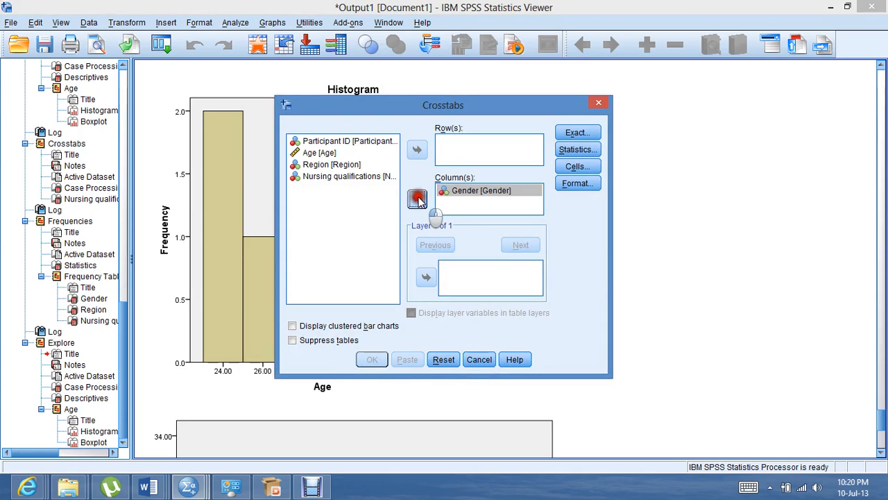
click(368, 166)
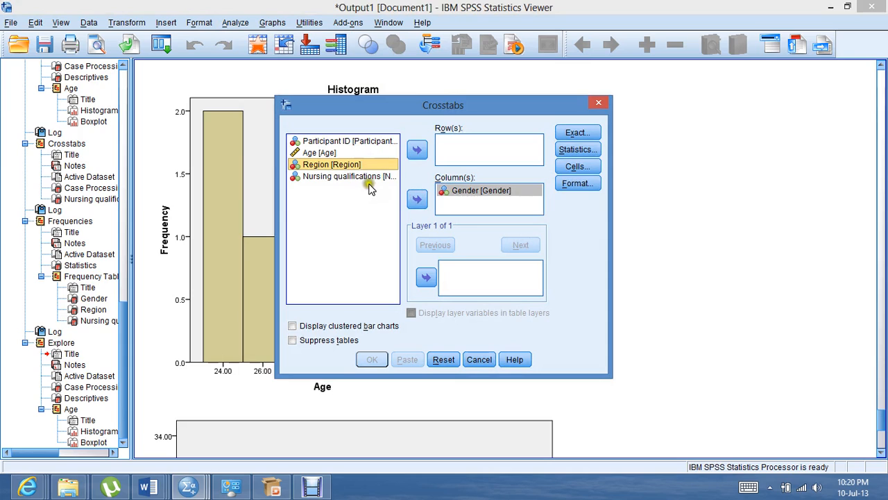
click(375, 177)
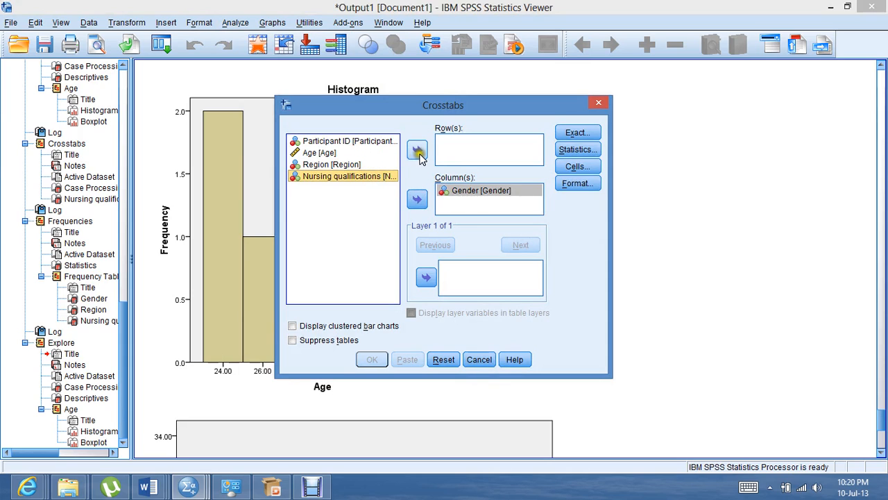
click(419, 152)
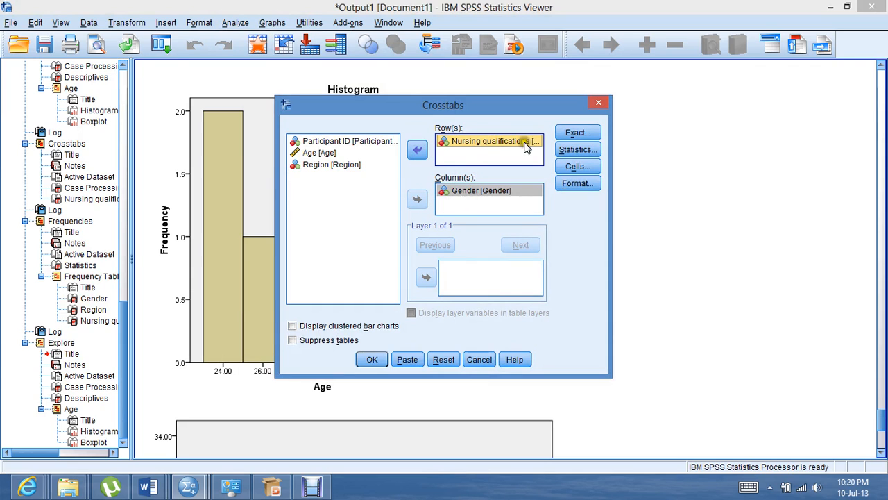
Add column percentages to the cell display and run the Crosstabs analysis of Nursing qualifications by Gender
click(578, 174)
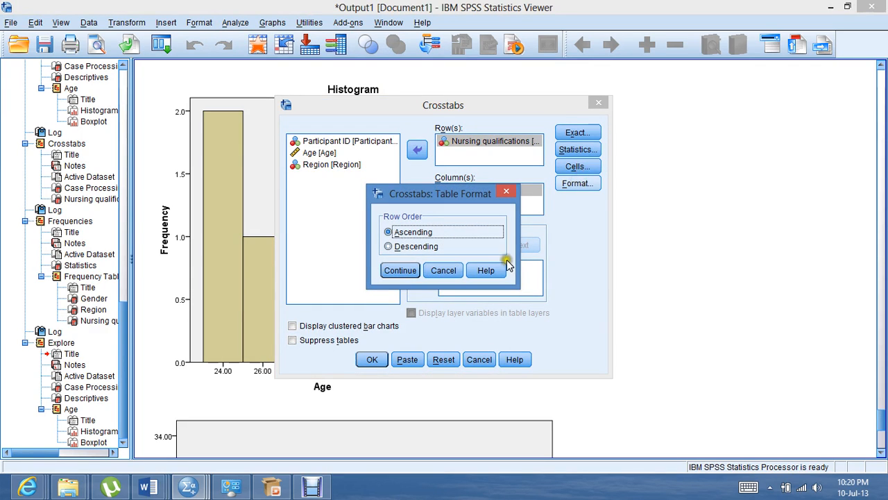
click(444, 270)
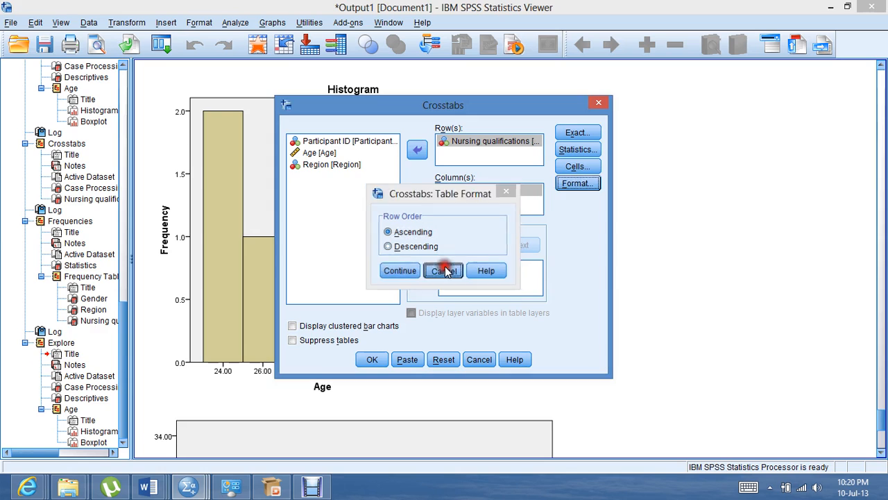
click(575, 166)
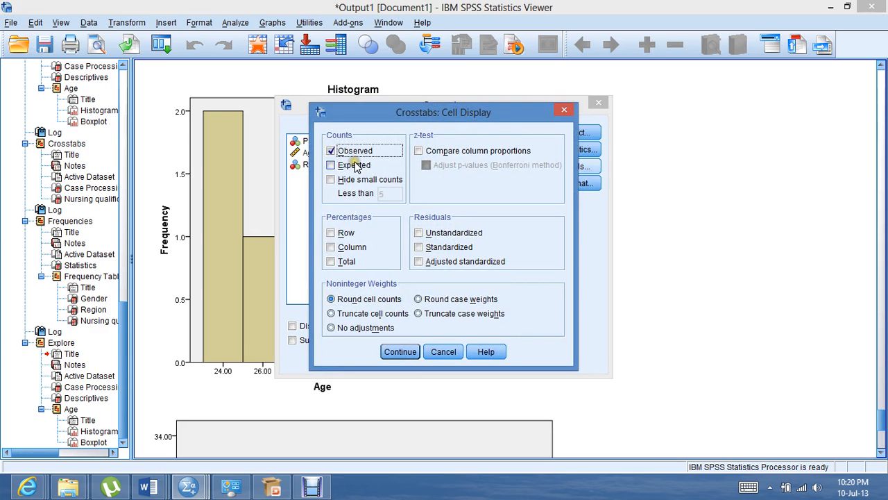
click(332, 247)
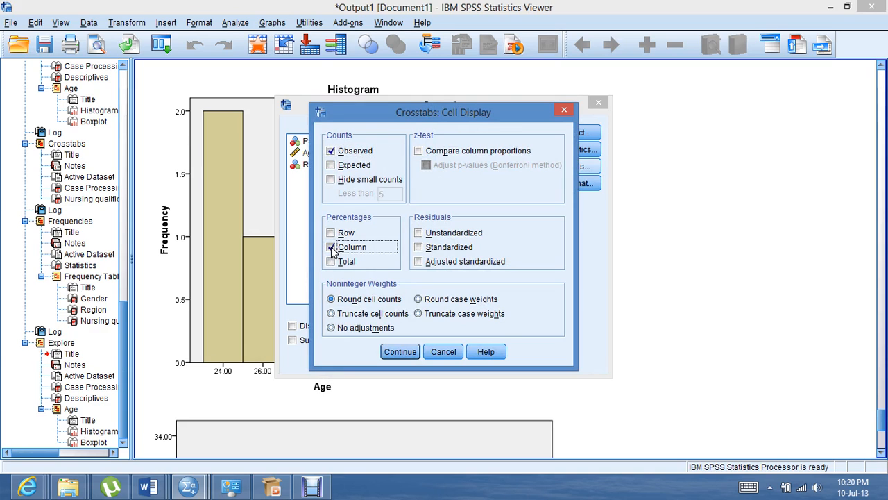
click(400, 352)
click(370, 359)
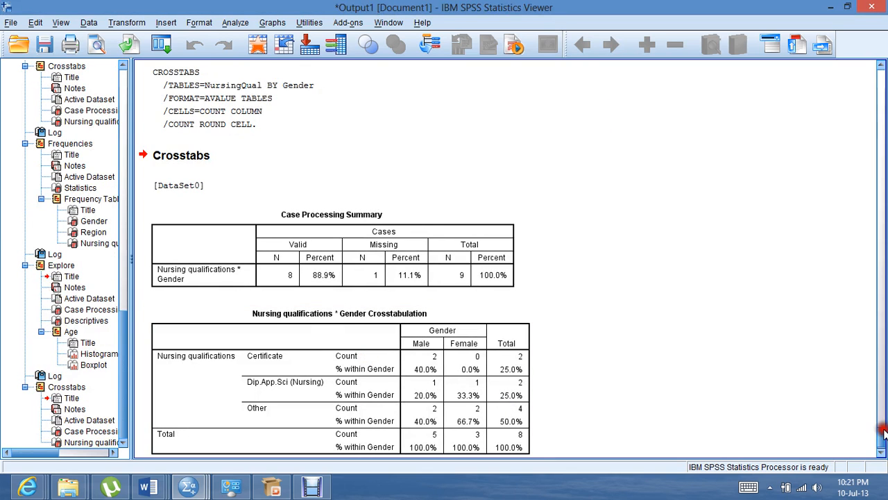
drag(884, 431, 884, 439)
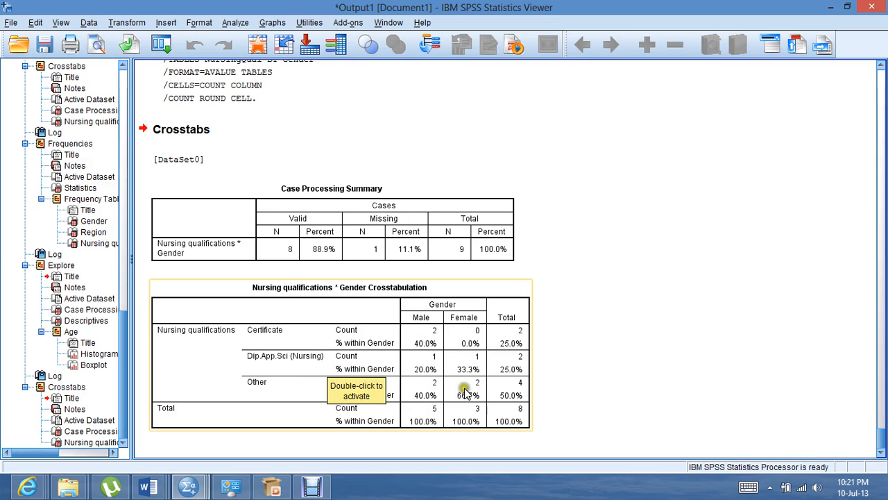
click(322, 485)
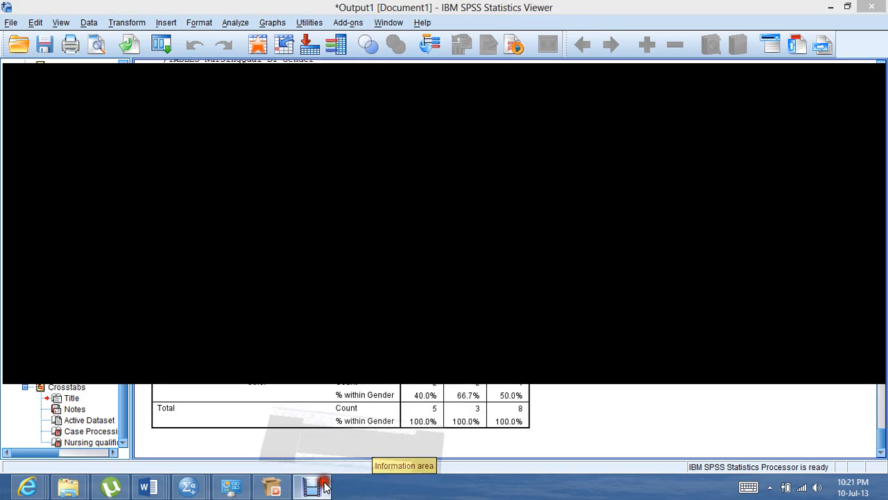